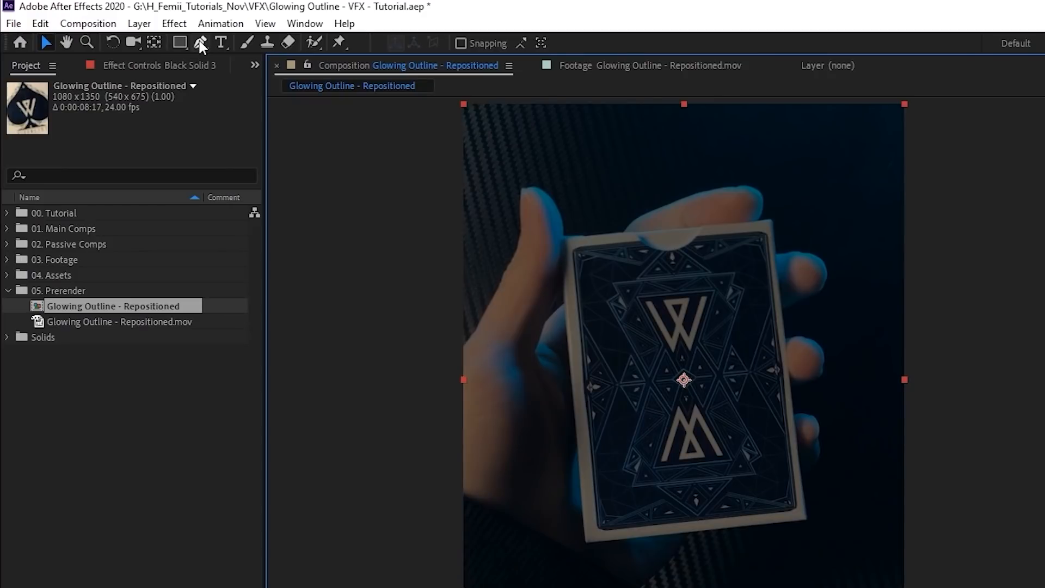
Draw a closed four-point mask around the card box on the black solid and start keyframing its Mask Path at 0:00:02:23.
{"action": "left_click", "coordinate": [547, 219]}
{"action": "left_click", "coordinate": [779, 204]}
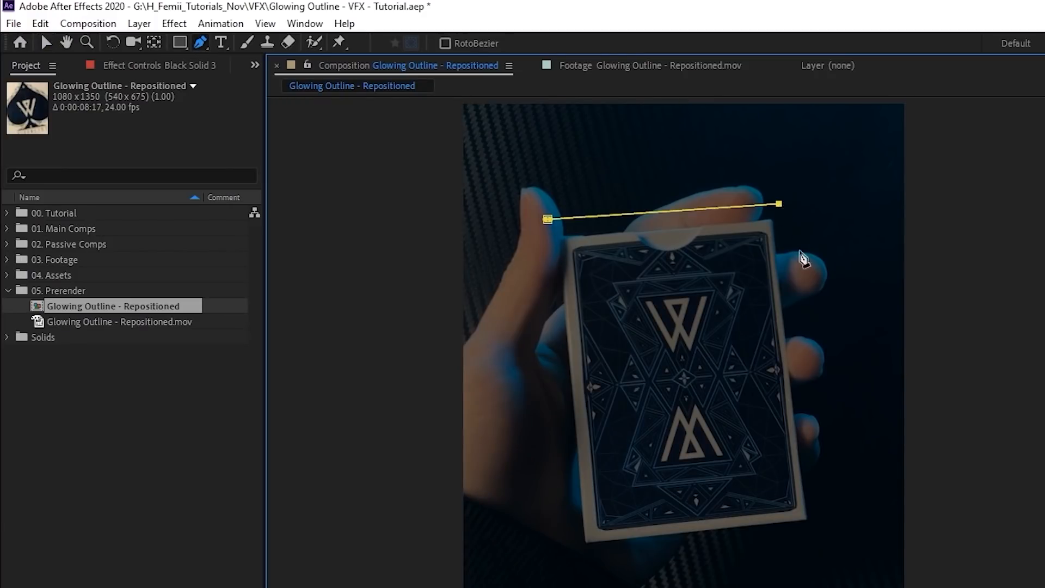
{"action": "scroll", "coordinate": [797, 337], "scroll_direction": "down", "scroll_amount": 2}
{"action": "left_click", "coordinate": [784, 470]}
{"action": "left_click", "coordinate": [553, 496]}
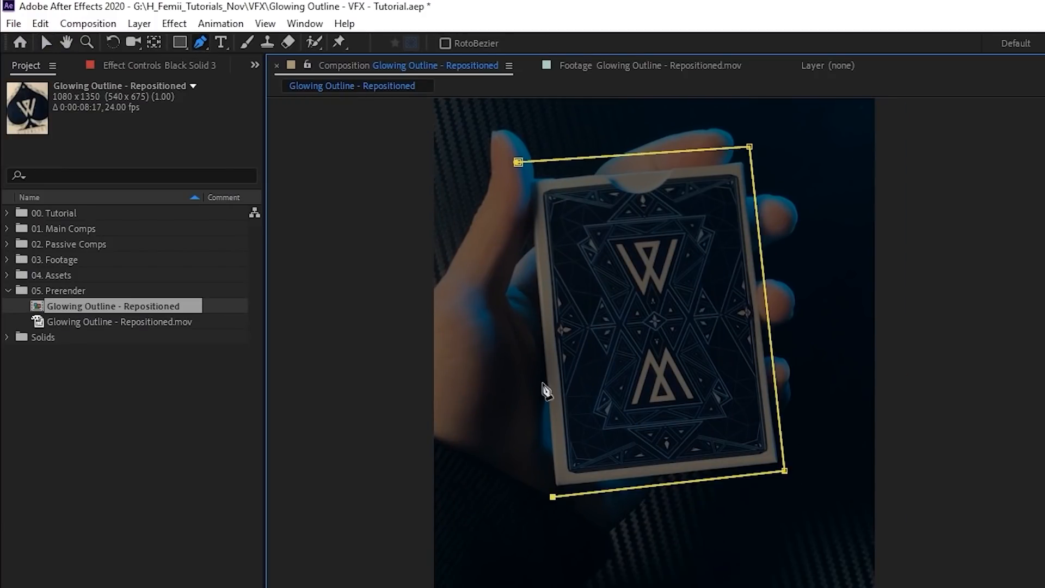
{"action": "left_click", "coordinate": [518, 162]}
{"action": "key", "text": "m"}
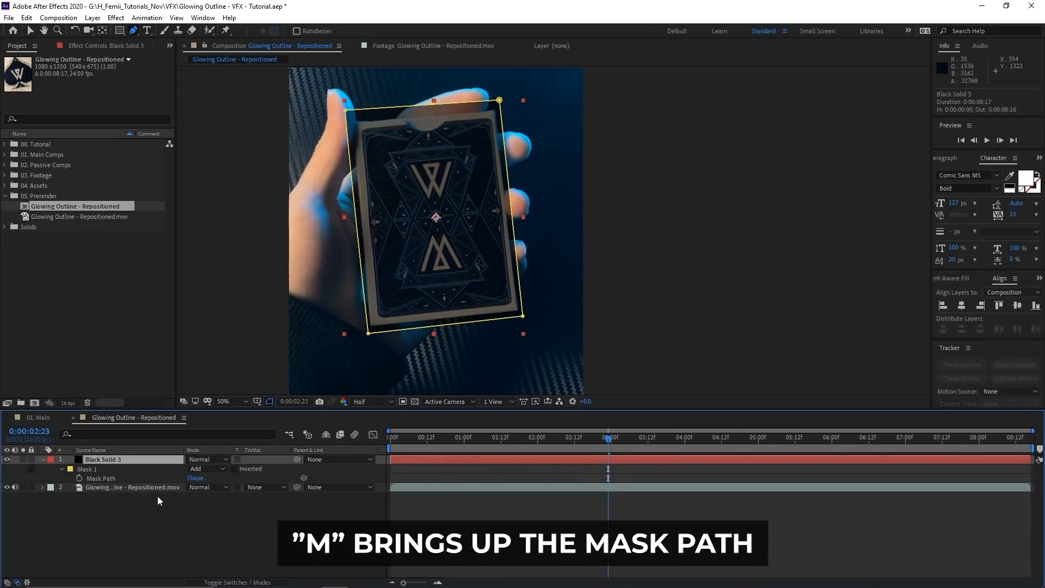
{"action": "left_click", "coordinate": [78, 478]}
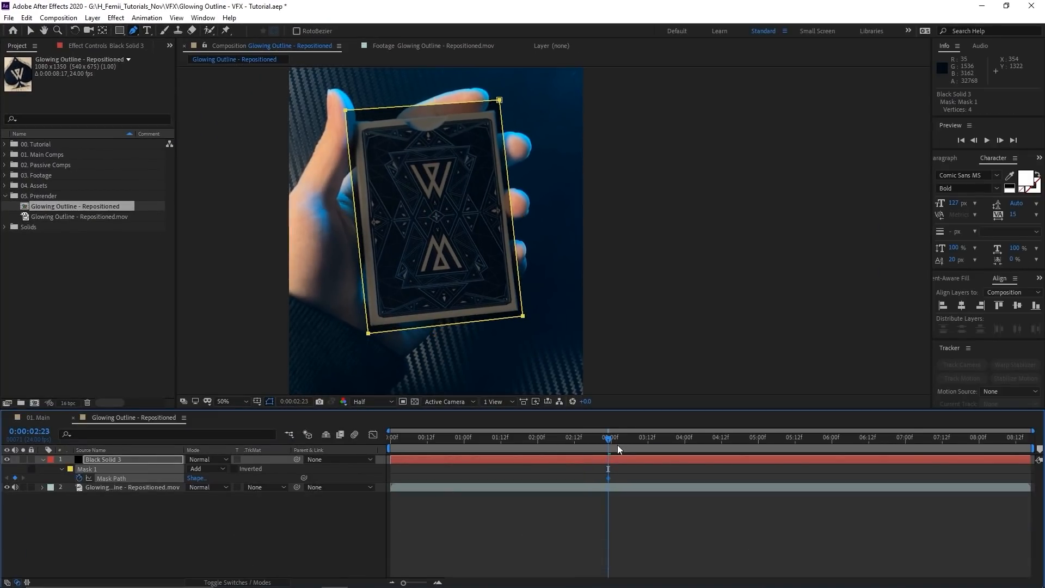
At an earlier frame, reposition the mask's corner points so the mask follows the card box.
{"action": "left_click_drag", "start_coordinate": [602, 438], "coordinate": [550, 442]}
{"action": "key", "text": "v"}
{"action": "left_click", "coordinate": [543, 331]}
{"action": "left_click_drag", "start_coordinate": [522, 316], "coordinate": [537, 314]}
{"action": "left_click_drag", "start_coordinate": [499, 100], "coordinate": [506, 97]}
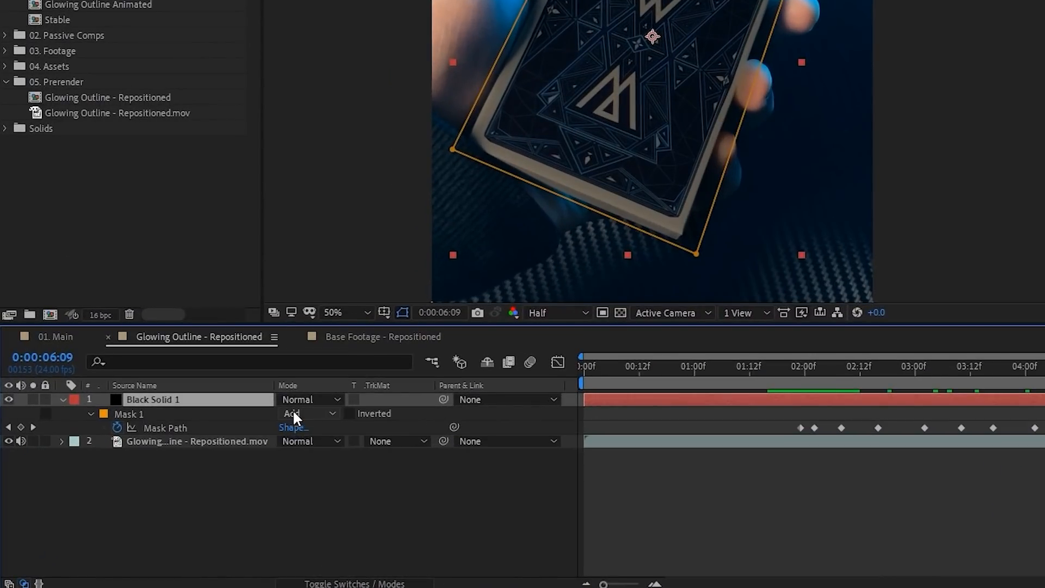
Set the black solid's mask mode to Subtract and display its Mask Feather property.
{"action": "left_click", "coordinate": [197, 469]}
{"action": "left_click", "coordinate": [323, 467]}
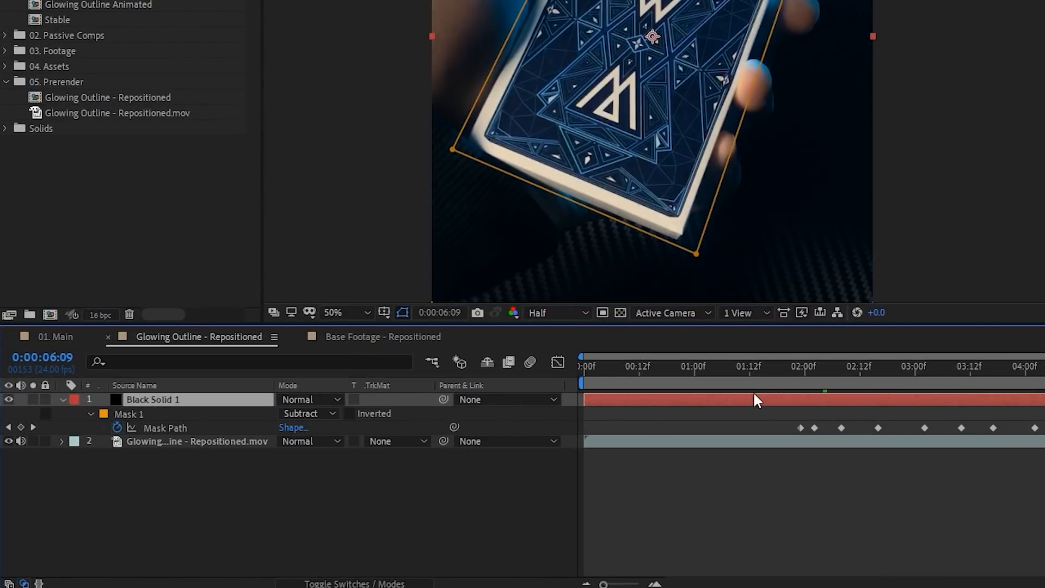
{"action": "key", "text": "f"}
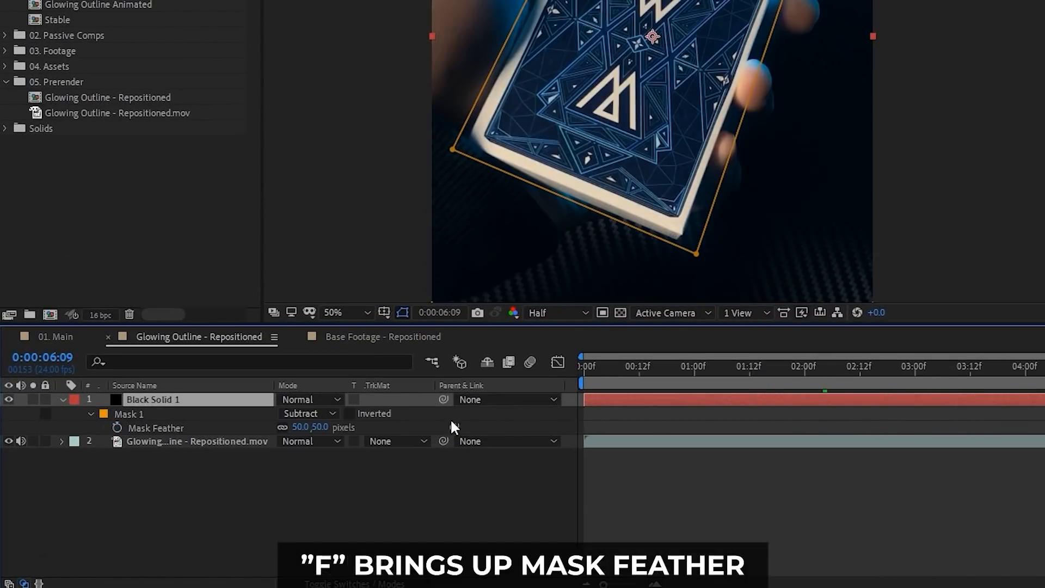
{"action": "left_click", "coordinate": [163, 427]}
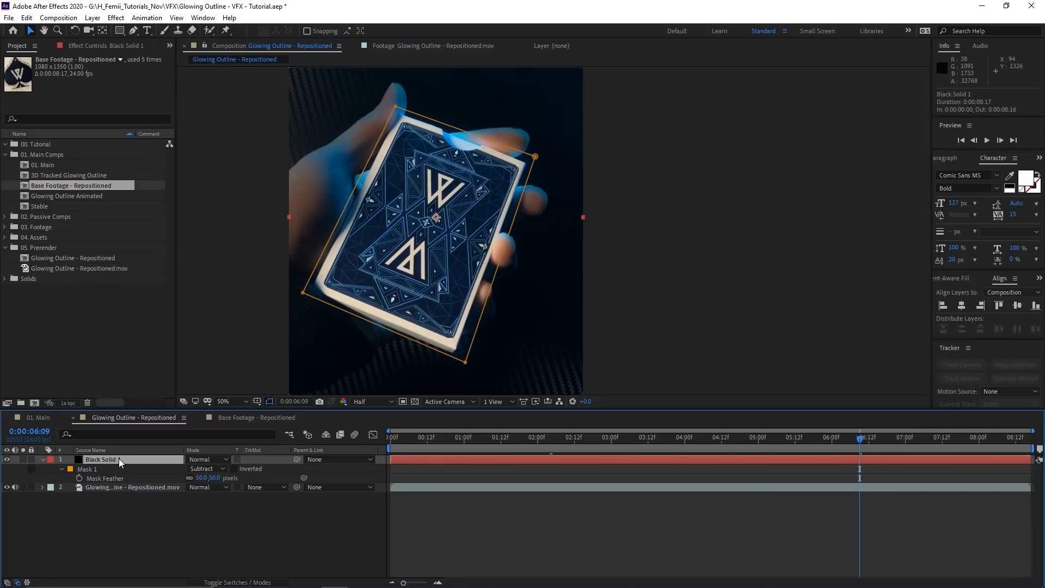
Set the black solid's opacity to 100% and check the isolated card box along the timeline.
{"action": "key", "text": "t"}
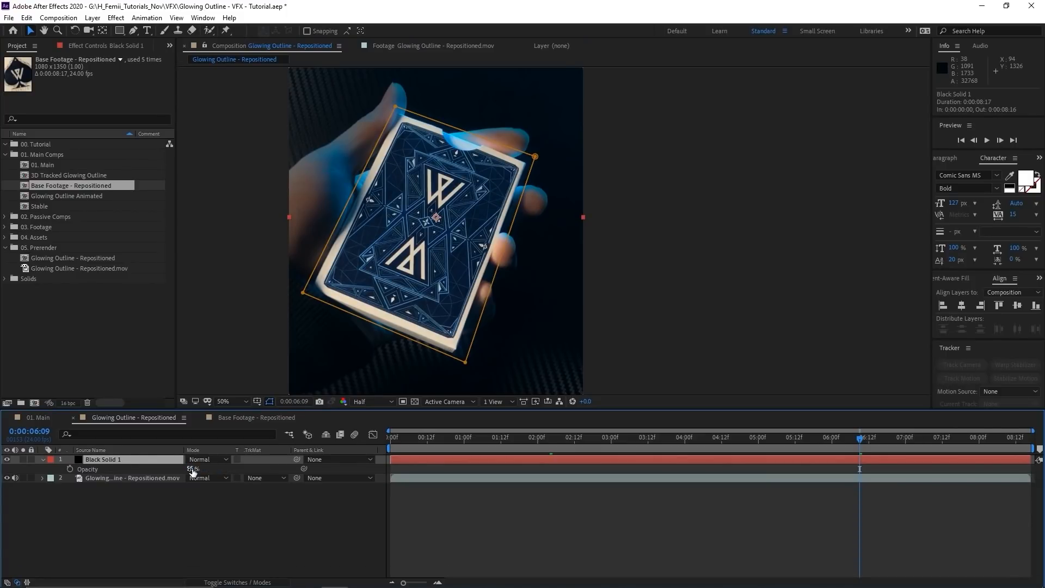
{"action": "left_click_drag", "start_coordinate": [192, 471], "coordinate": [234, 471]}
{"action": "left_click", "coordinate": [731, 506]}
{"action": "left_click_drag", "start_coordinate": [667, 451], "coordinate": [996, 455]}
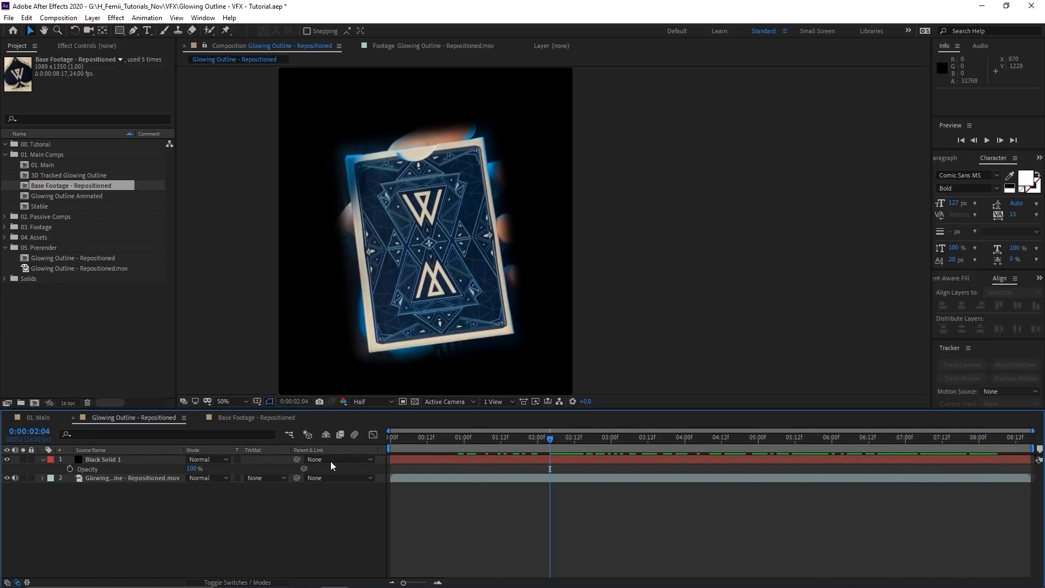
Pre-compose the black solid and the footage layer into a composition named "Footage - Isolated".
{"action": "left_click", "coordinate": [134, 459]}
{"action": "left_click", "coordinate": [147, 478], "text": "shift"}
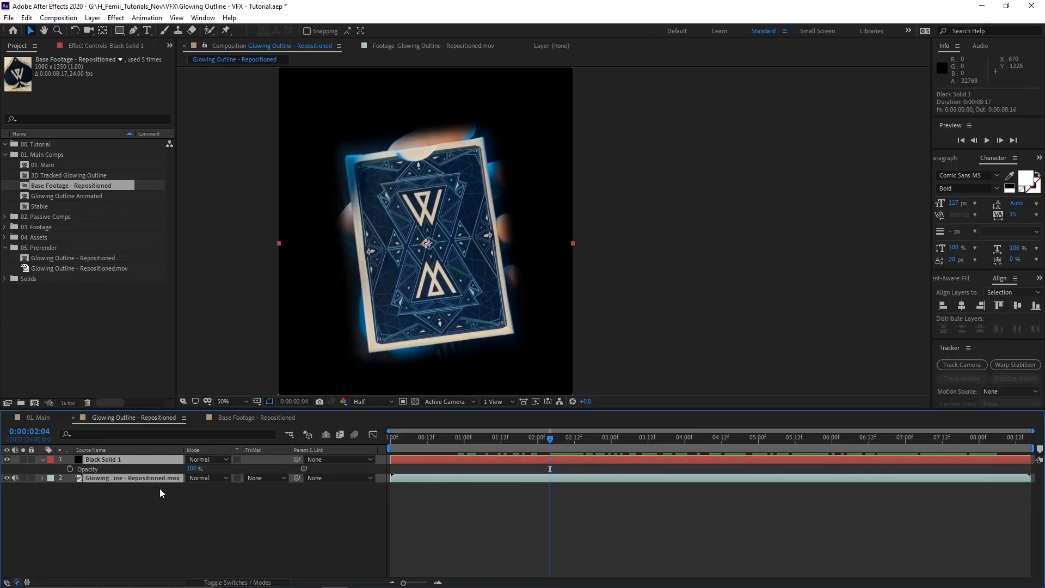
{"action": "key", "text": "ctrl+shift+c"}
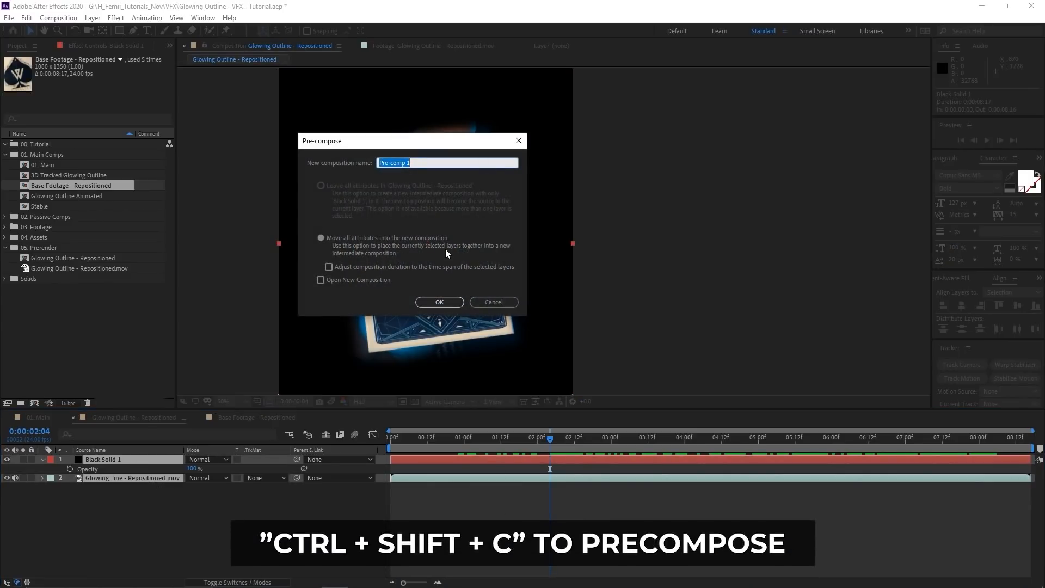
{"action": "type", "text": "Footage - Isolated"}
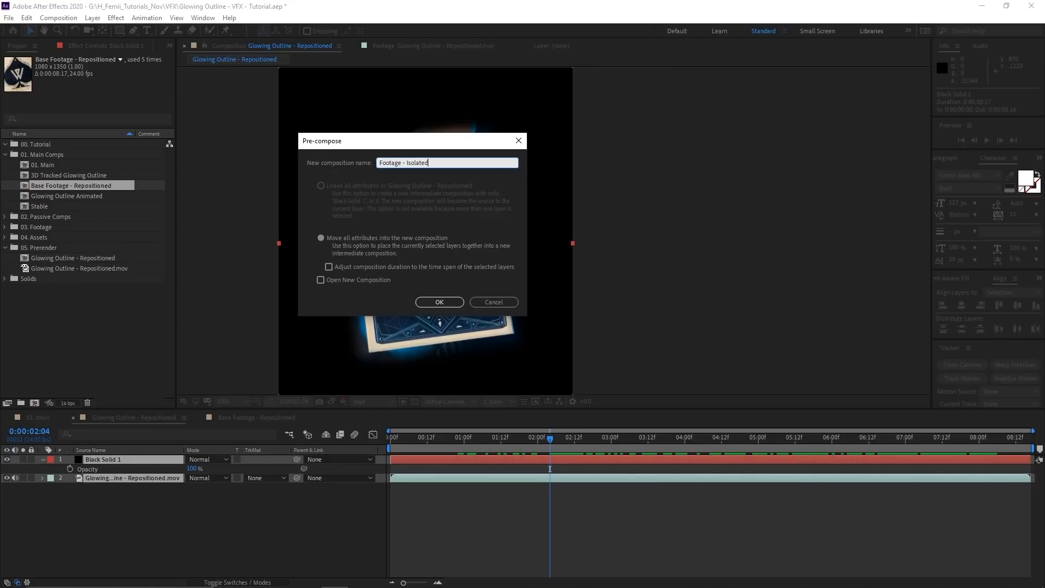
{"action": "key", "text": "Return"}
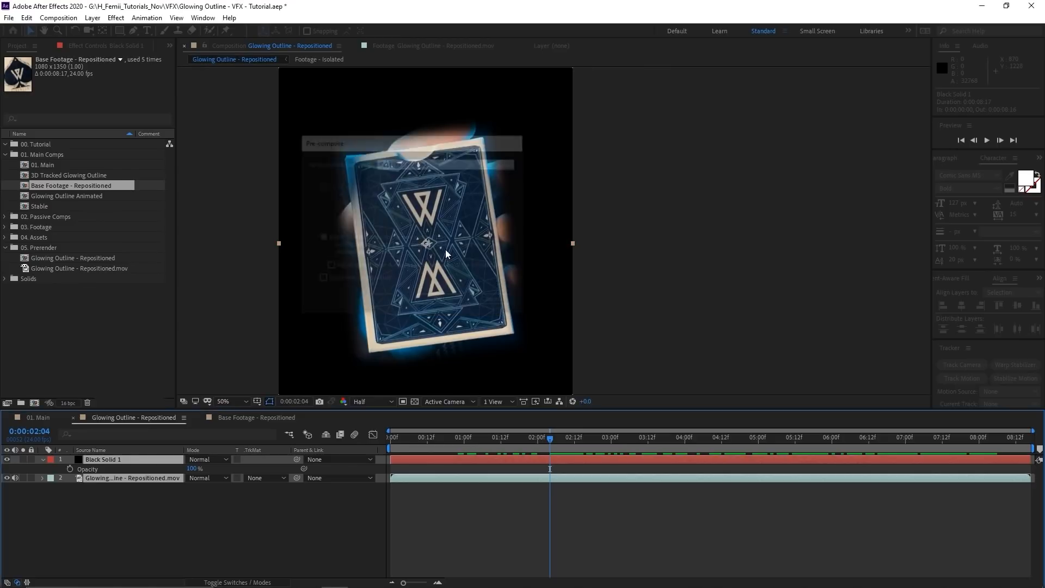
Split the Footage - Isolated layer at 0:00:02:05 and at 0:00:07:17.
{"action": "mouse_move", "coordinate": [550, 439]}
{"action": "left_mouse_down"}
{"action": "mouse_move", "coordinate": [511, 447]}
{"action": "mouse_move", "coordinate": [553, 449]}
{"action": "left_mouse_up"}
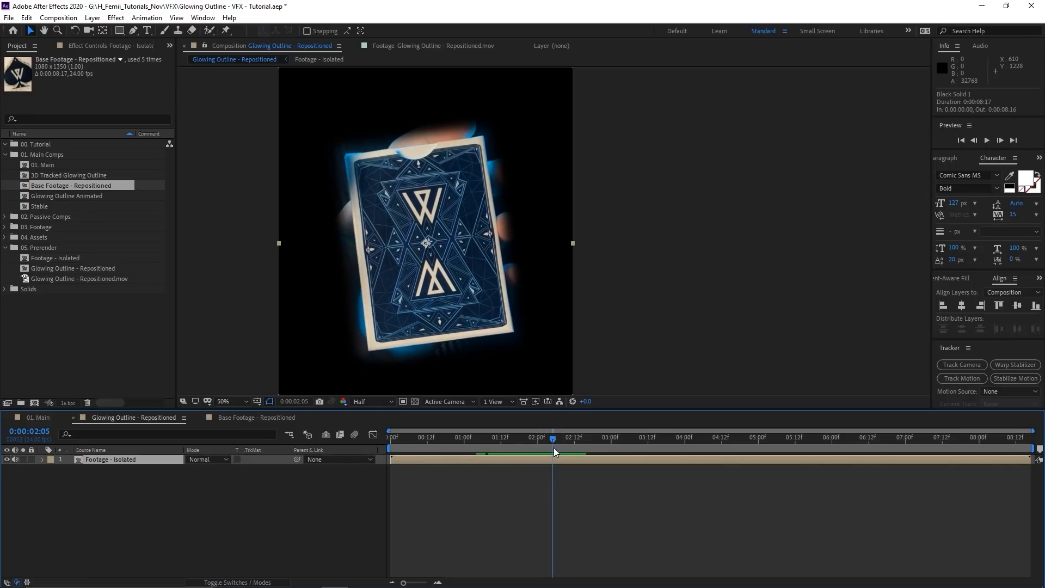
{"action": "key", "text": "ctrl+shift+d"}
{"action": "left_click_drag", "start_coordinate": [559, 445], "coordinate": [957, 450]}
{"action": "key", "text": "ctrl+shift+d"}
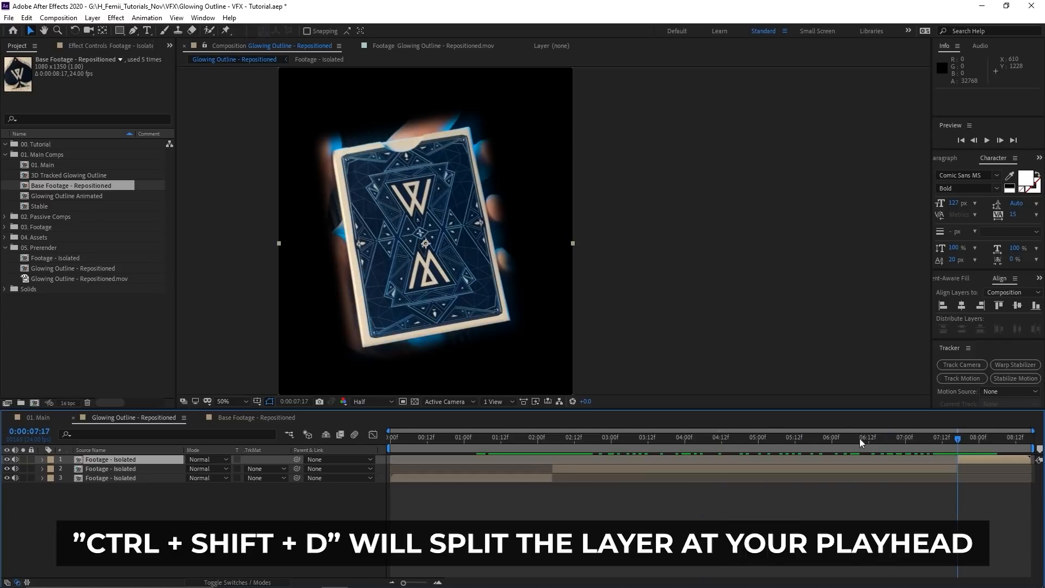
Apply the 3D Camera Tracker effect to the middle segment of the Footage - Isolated layer.
{"action": "left_click_drag", "start_coordinate": [592, 442], "coordinate": [590, 466]}
{"action": "left_click", "coordinate": [572, 468]}
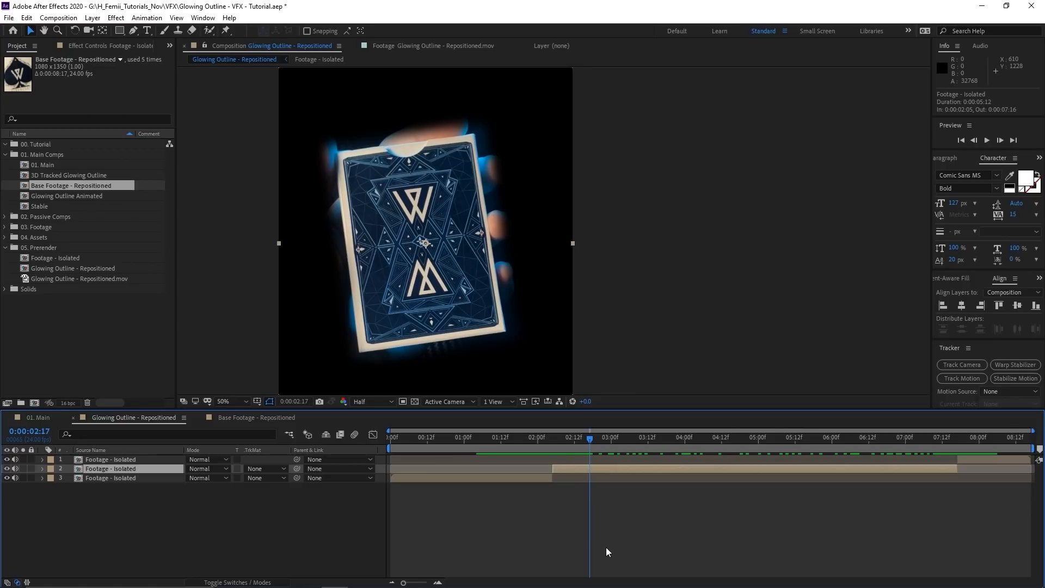
{"action": "key", "text": "ctrl+space"}
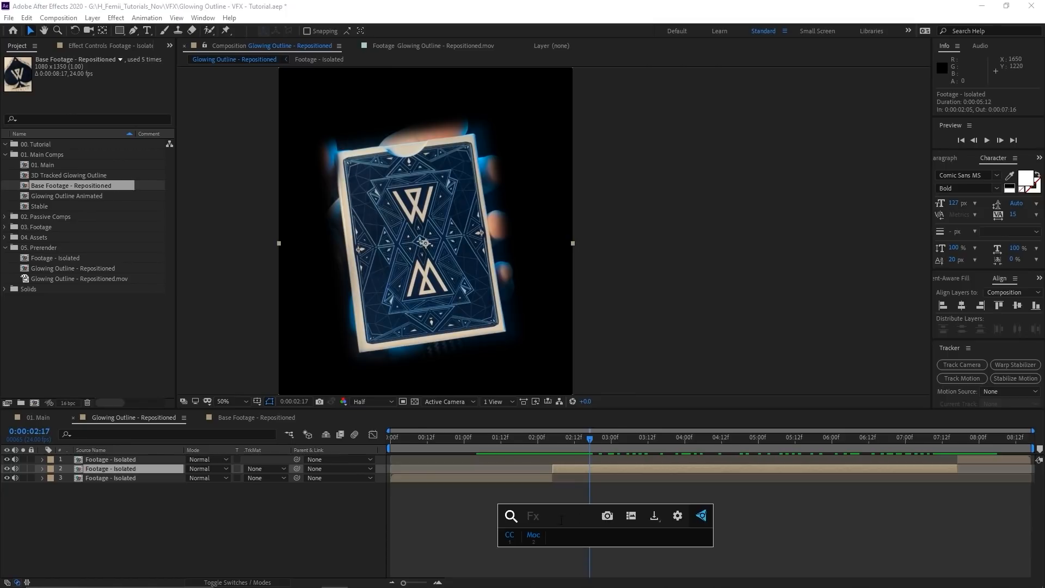
{"action": "type", "text": "3d"}
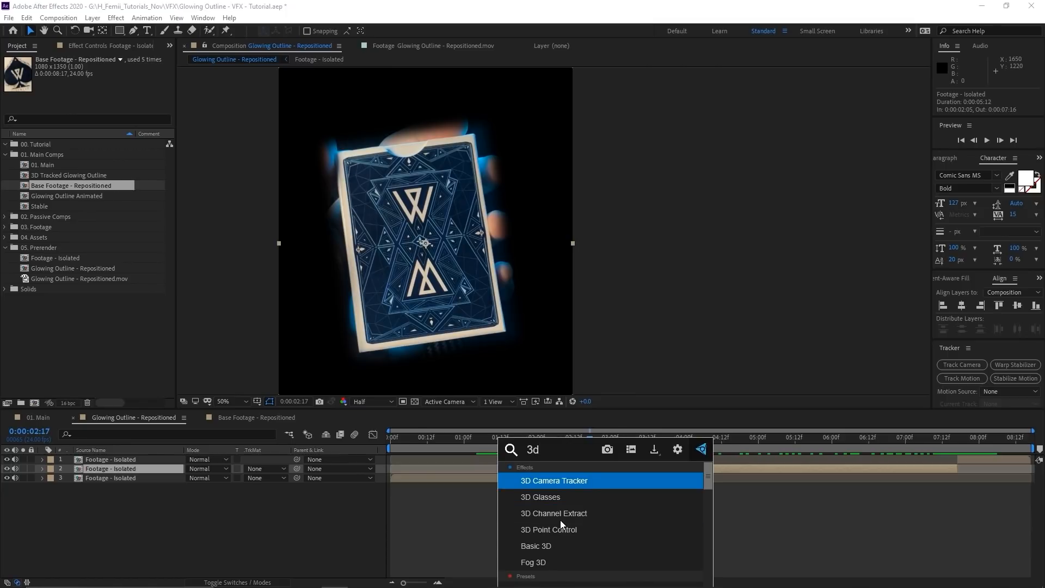
{"action": "left_click", "coordinate": [573, 484]}
{"action": "left_click_drag", "start_coordinate": [440, 341], "coordinate": [502, 345]}
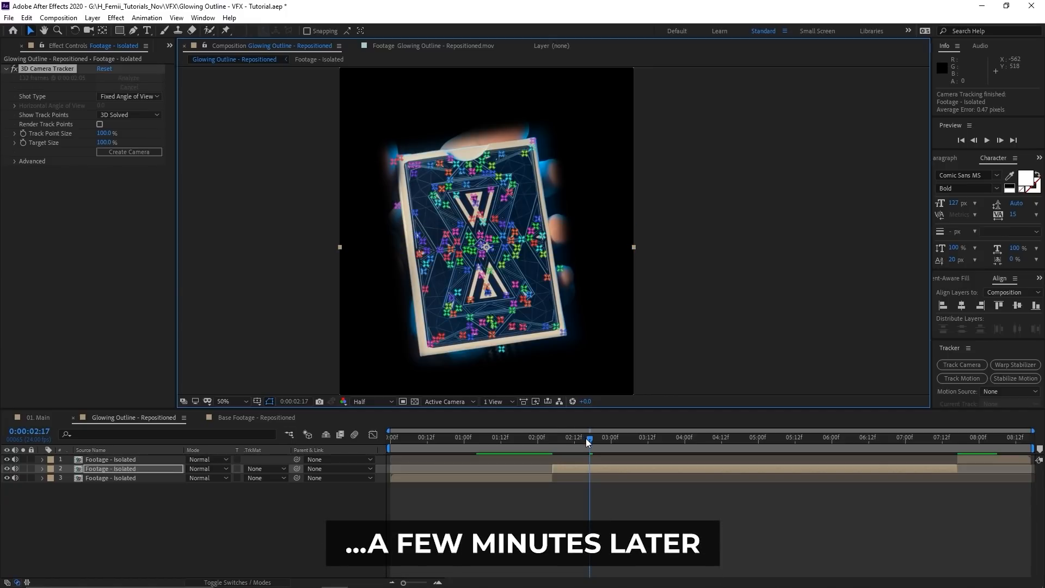
Review the tracked segment and set the current time to 0:00:02:11 as the reference frame.
{"action": "left_click_drag", "start_coordinate": [588, 438], "coordinate": [834, 462]}
{"action": "left_click", "coordinate": [673, 531]}
{"action": "left_click", "coordinate": [560, 438]}
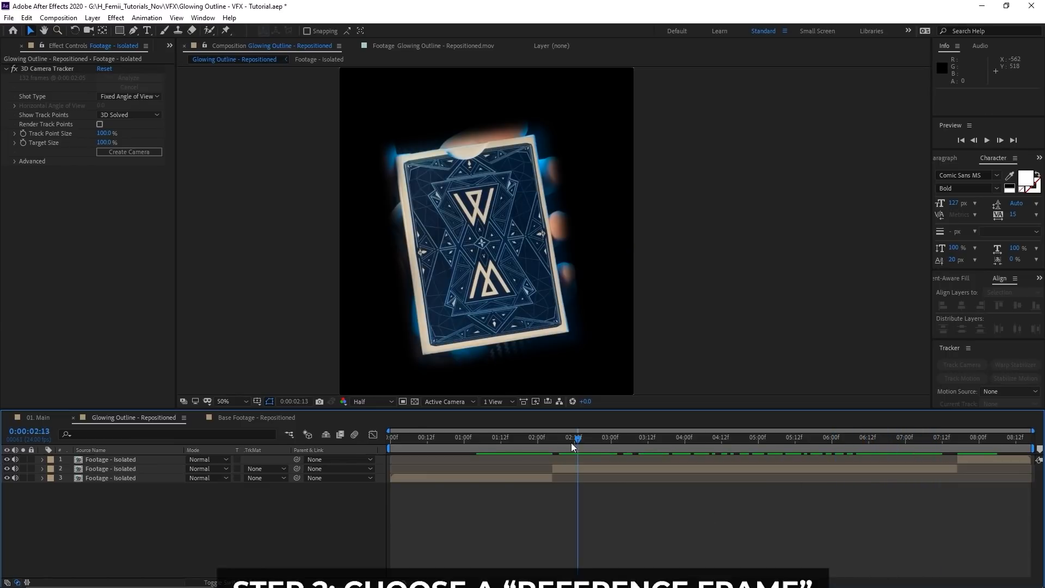
{"action": "left_click_drag", "start_coordinate": [559, 441], "coordinate": [570, 440]}
{"action": "key", "text": "period"}
{"action": "left_click_drag", "start_coordinate": [496, 315], "coordinate": [533, 308]}
{"action": "left_click_drag", "start_coordinate": [571, 442], "coordinate": [572, 442]}
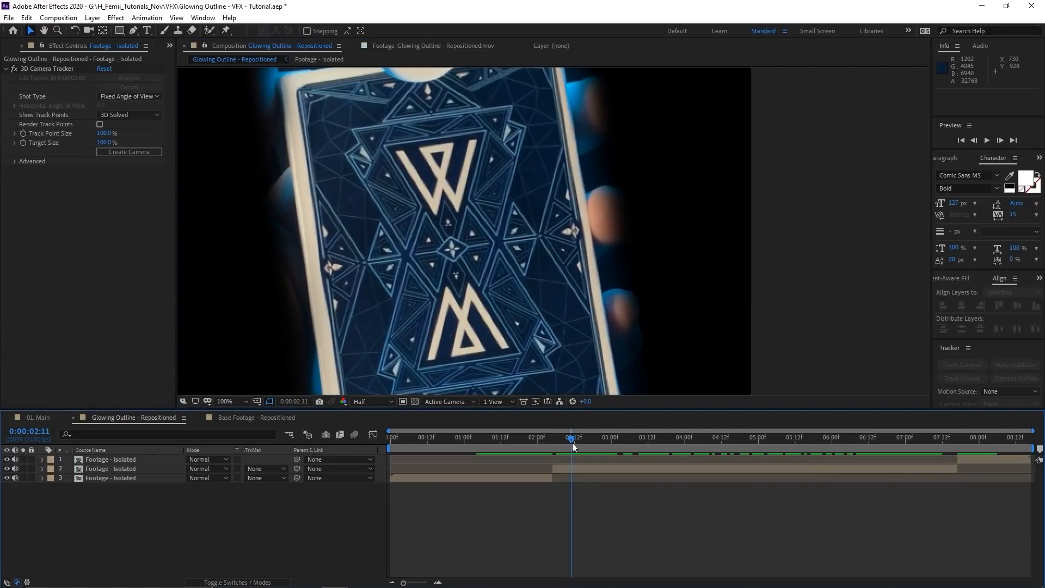
Duplicate the tracked middle segment and freeze the copy on the frame at 0:00:02:11.
{"action": "left_click", "coordinate": [571, 470]}
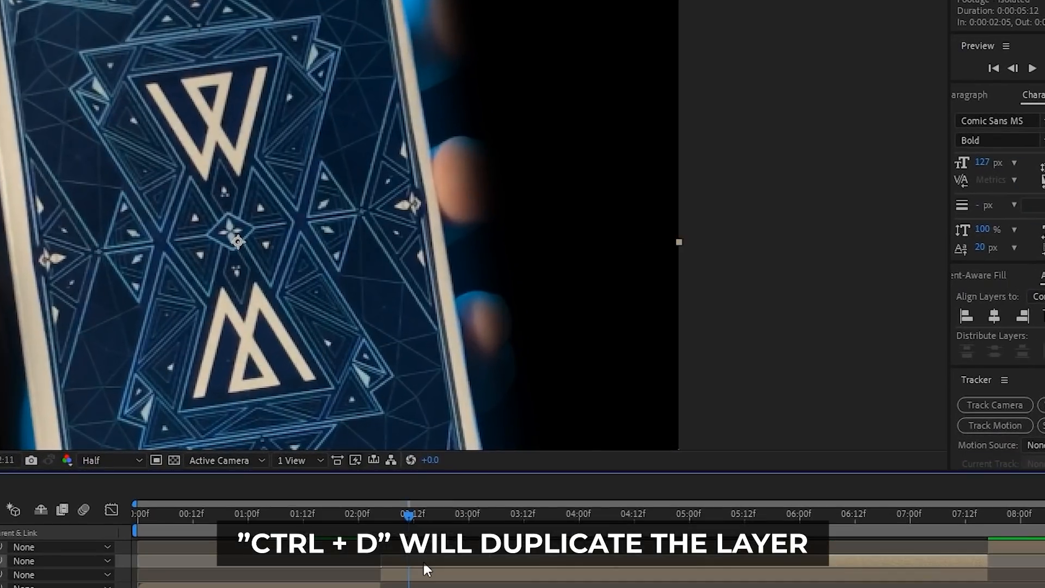
{"action": "right_click", "coordinate": [580, 471]}
{"action": "mouse_move", "coordinate": [481, 205]}
{"action": "left_click", "coordinate": [680, 259]}
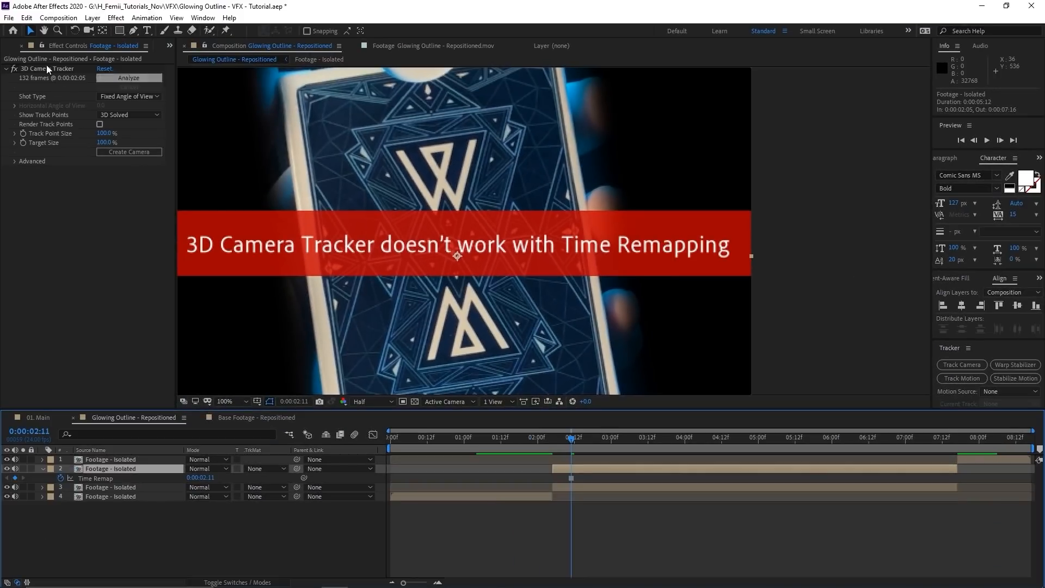
Delete the 3D Camera Tracker effect from the frozen duplicate layer.
{"action": "left_click", "coordinate": [51, 68]}
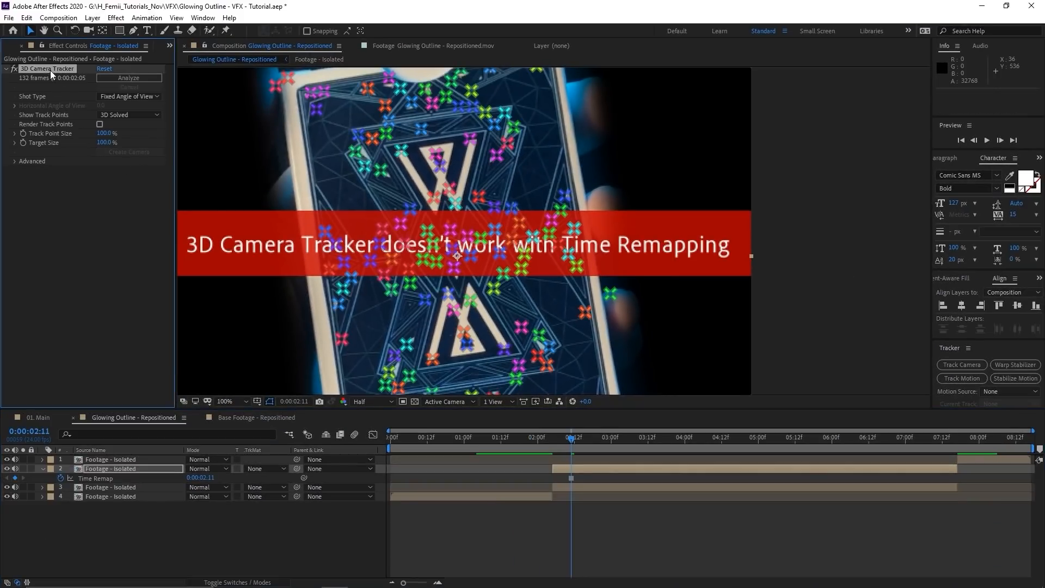
{"action": "key", "text": "Delete"}
{"action": "scroll", "coordinate": [573, 302], "scroll_direction": "down", "scroll_amount": 2}
Move the frozen layer to the top of the layer stack and rename it "Reference".
{"action": "left_click_drag", "start_coordinate": [110, 470], "coordinate": [117, 460]}
{"action": "right_click", "coordinate": [116, 460]}
{"action": "left_click", "coordinate": [146, 454]}
{"action": "type", "text": "Reference"}
{"action": "key", "text": "Return"}
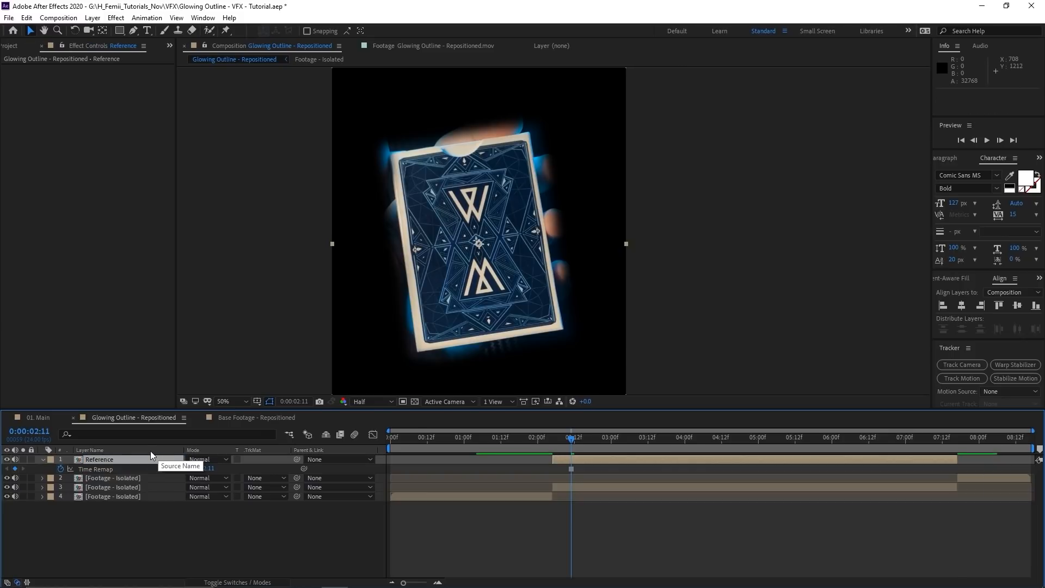
Change the Reference layer's label colour to pink.
{"action": "left_click", "coordinate": [50, 459]}
{"action": "left_click", "coordinate": [73, 420]}
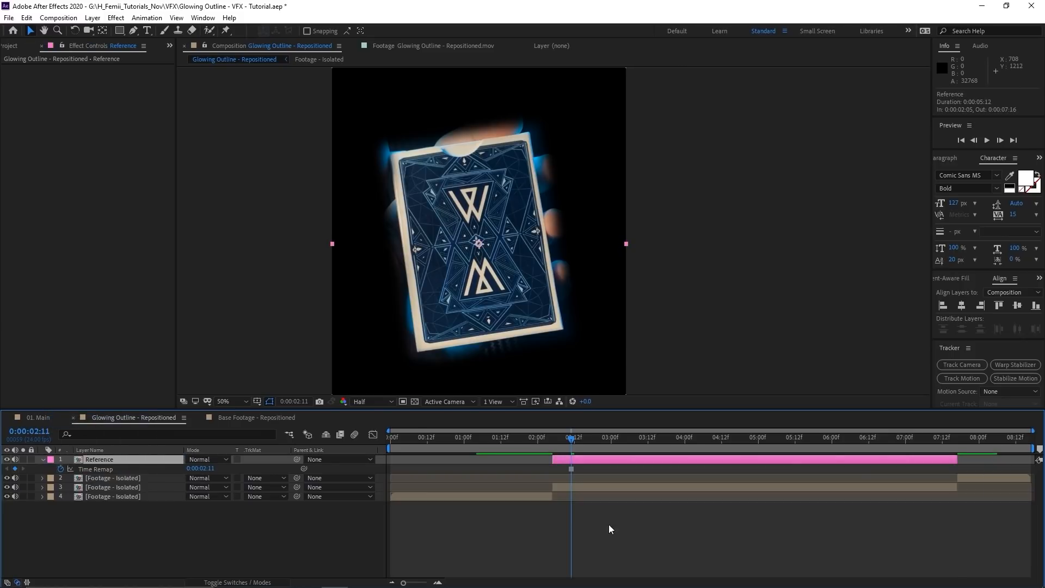
{"action": "left_click", "coordinate": [624, 545]}
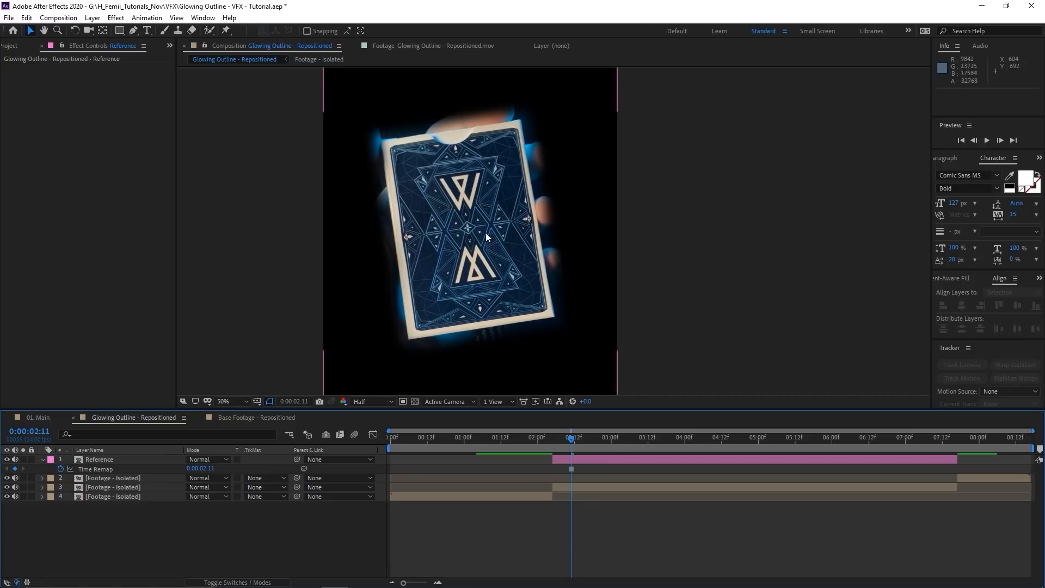
{"action": "scroll", "coordinate": [485, 234], "scroll_direction": "up", "scroll_amount": 2}
{"action": "left_click", "coordinate": [64, 18]}
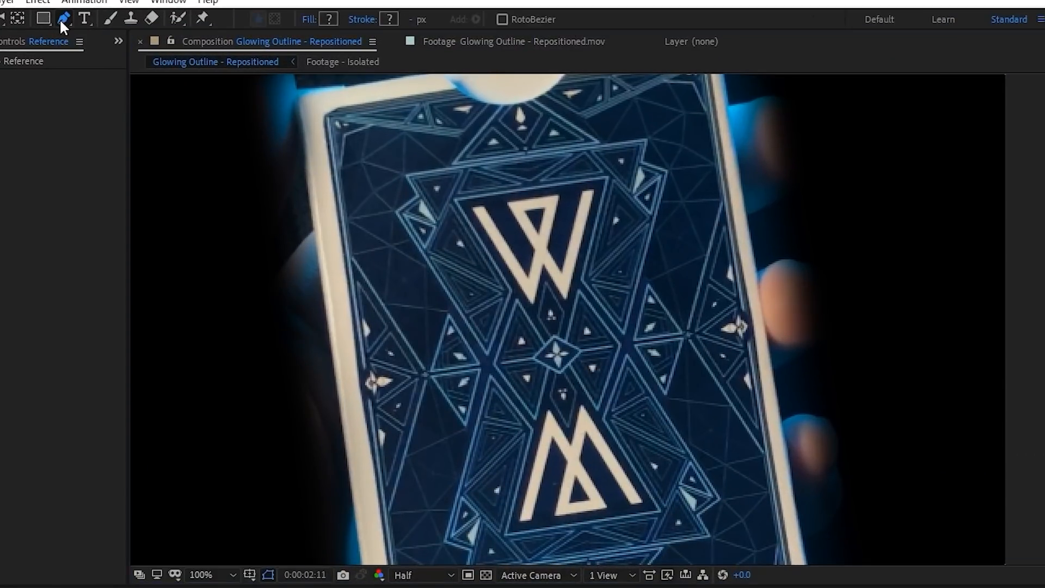
{"action": "left_click", "coordinate": [471, 205]}
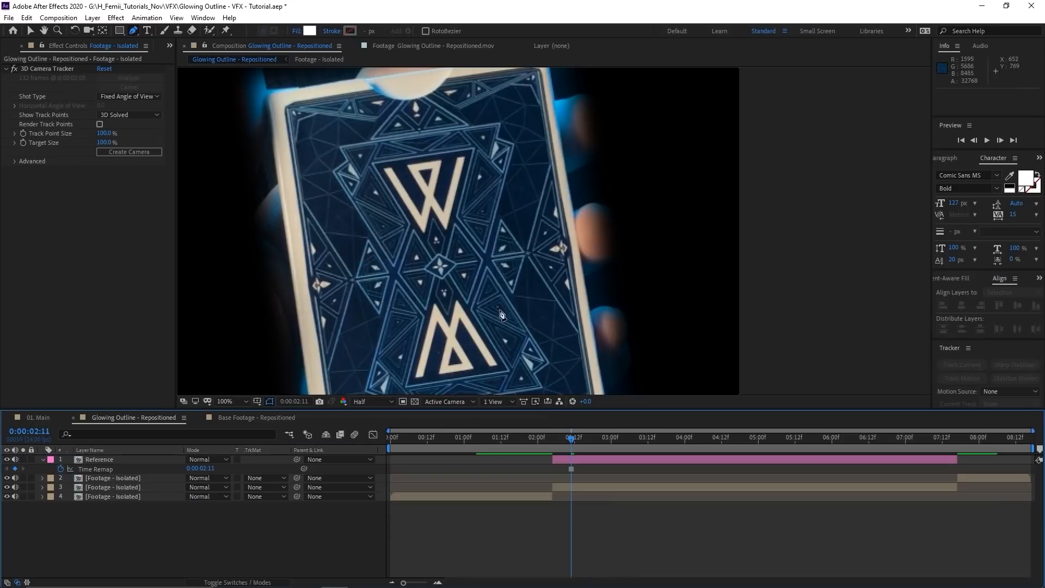
{"action": "left_click_drag", "start_coordinate": [502, 299], "coordinate": [558, 297]}
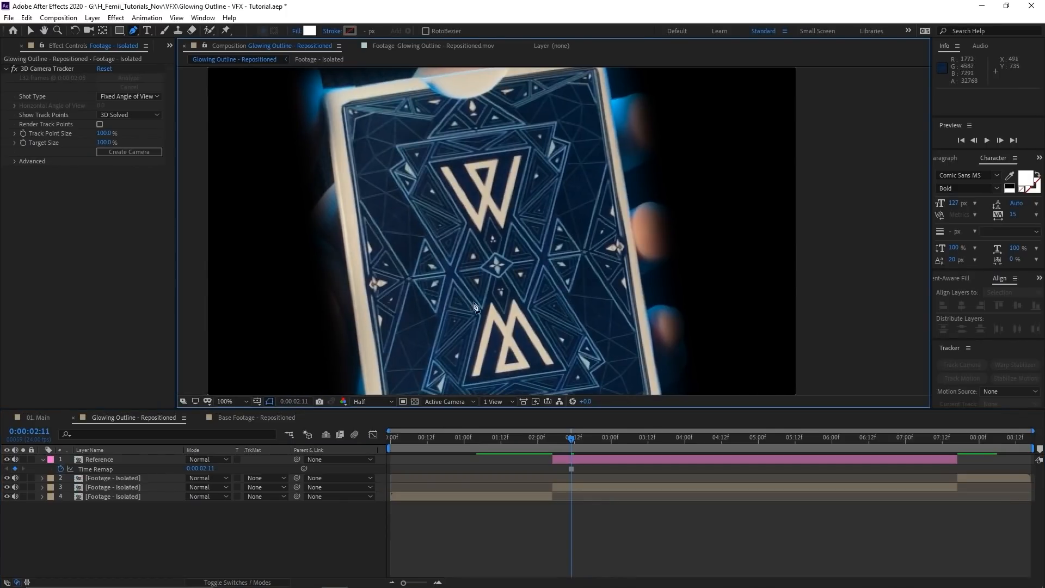
{"action": "left_click", "coordinate": [599, 540]}
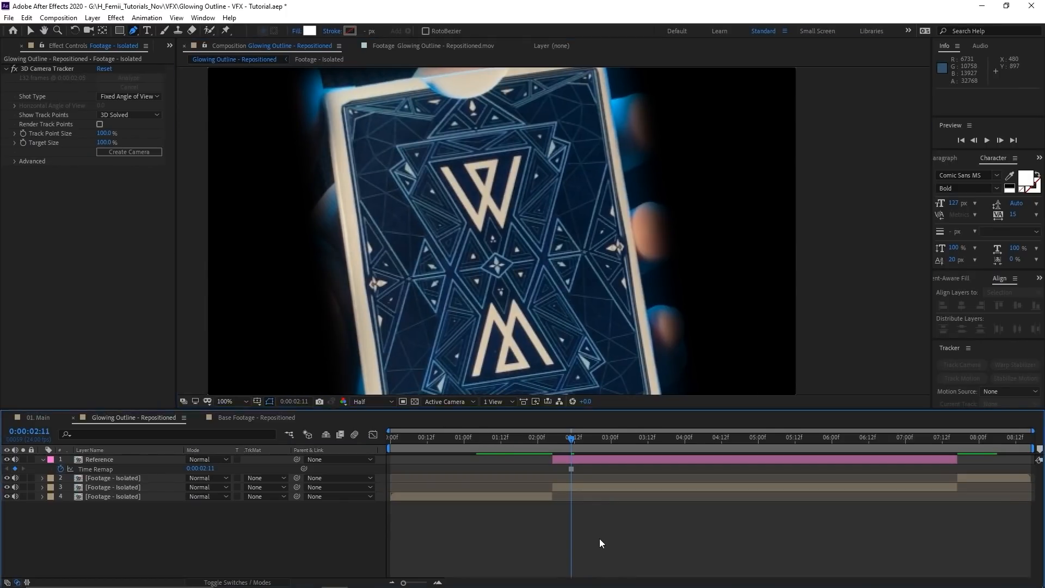
Start an Auto-trace of the Reference layer's current frame using the Luminance channel.
{"action": "left_click", "coordinate": [585, 461]}
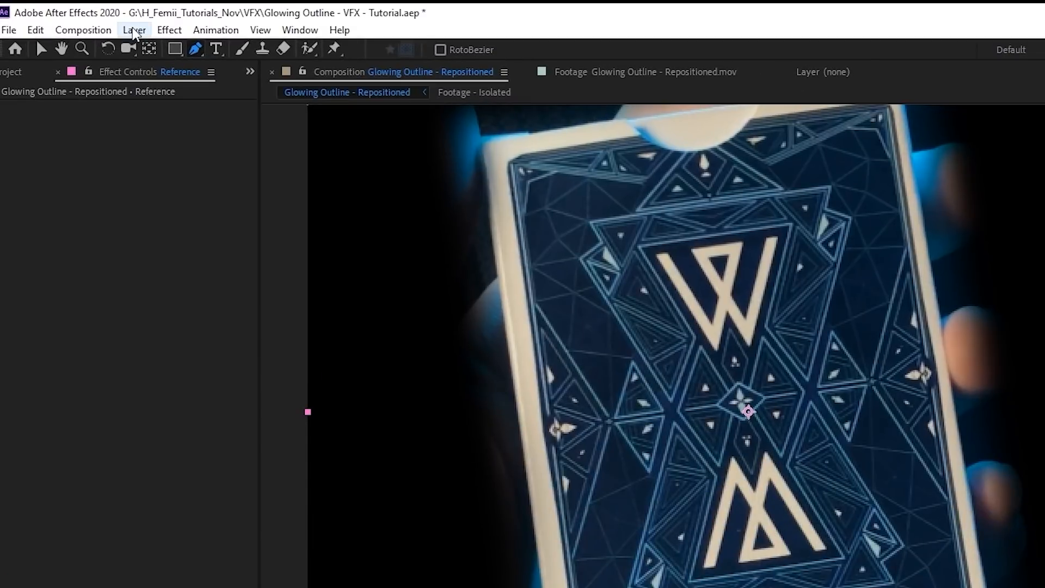
{"action": "left_click", "coordinate": [93, 18]}
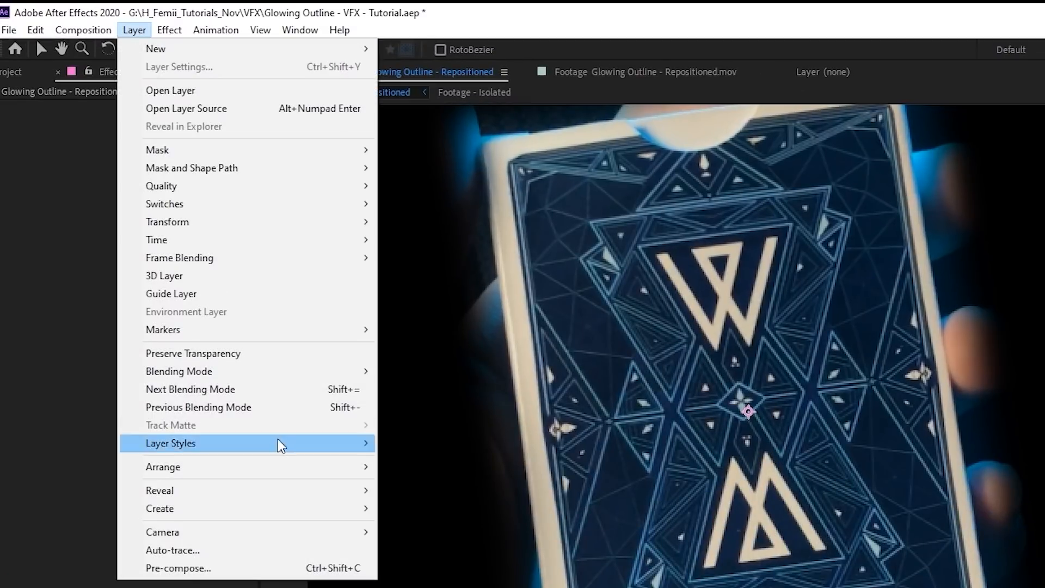
{"action": "left_click", "coordinate": [304, 549]}
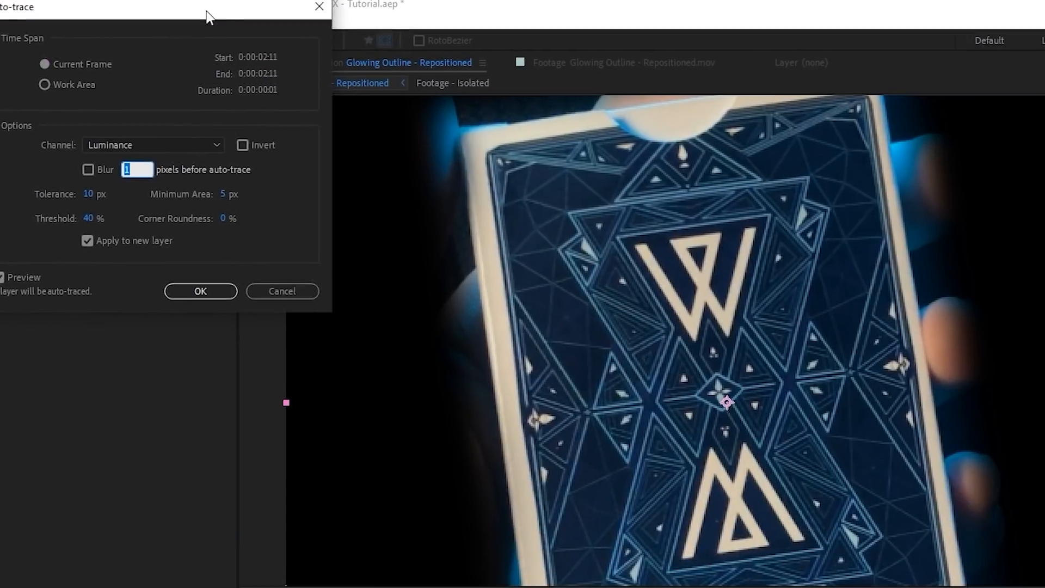
{"action": "left_click_drag", "start_coordinate": [224, 18], "coordinate": [842, 269]}
{"action": "left_click", "coordinate": [547, 308]}
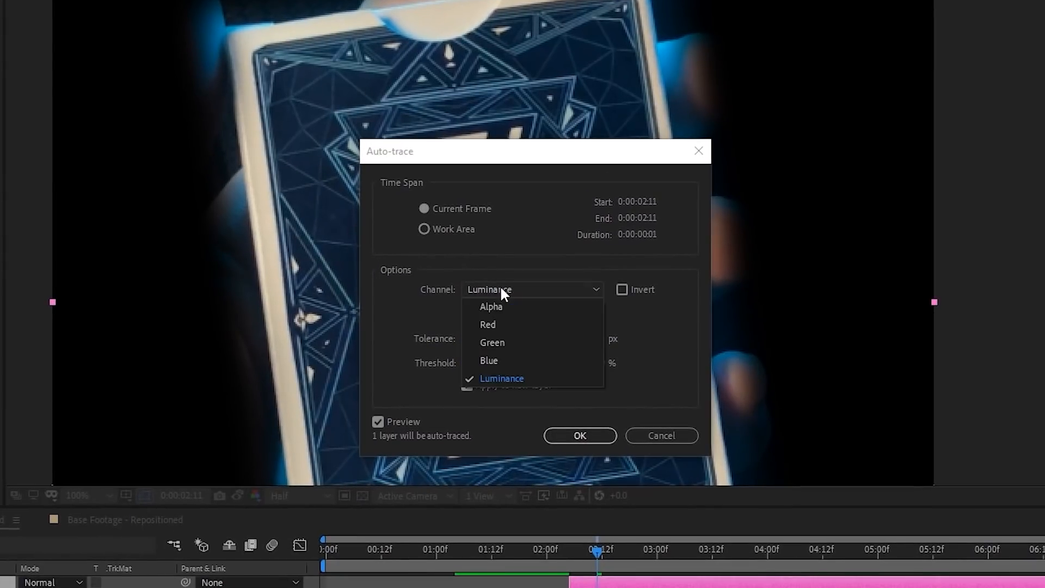
{"action": "left_click", "coordinate": [521, 375]}
Enable a 1-pixel blur, set the tolerance to 6 px and run the auto-trace onto a new layer.
{"action": "left_click_drag", "start_coordinate": [584, 161], "coordinate": [305, 75]}
{"action": "left_click_drag", "start_coordinate": [199, 334], "coordinate": [191, 335]}
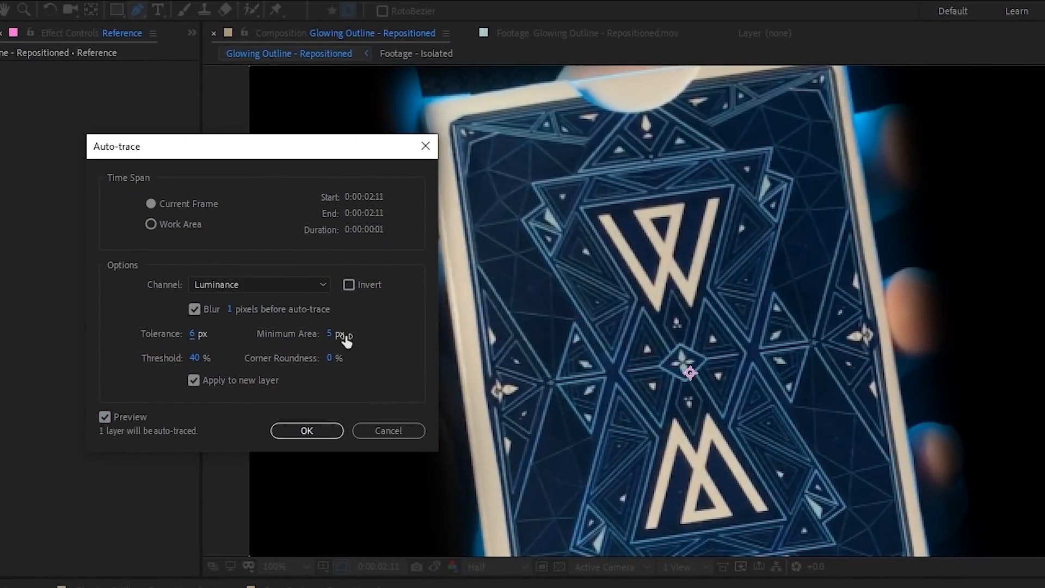
{"action": "left_click_drag", "start_coordinate": [340, 153], "coordinate": [390, 161]}
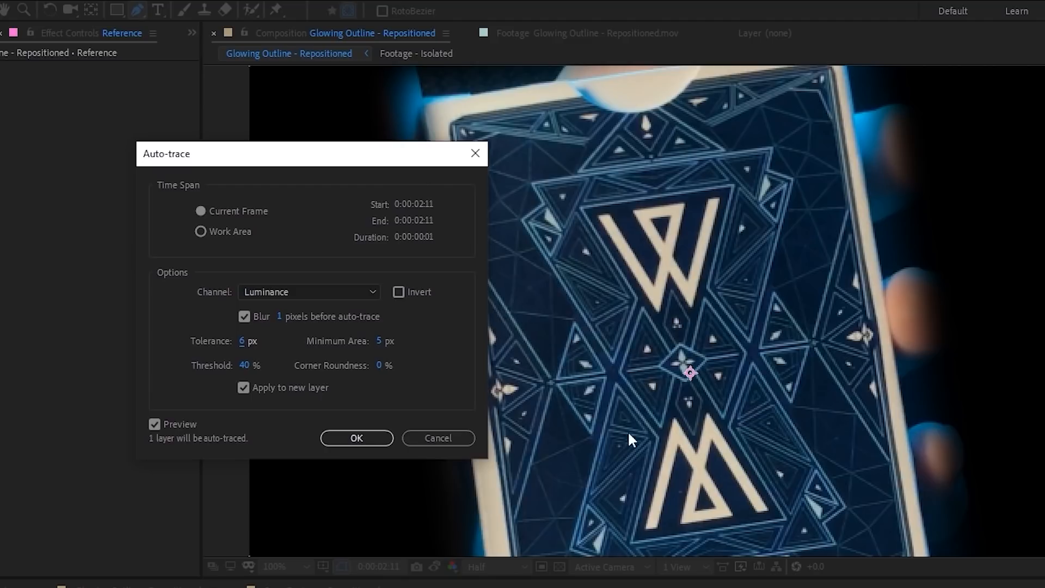
{"action": "left_click_drag", "start_coordinate": [391, 154], "coordinate": [495, 195]}
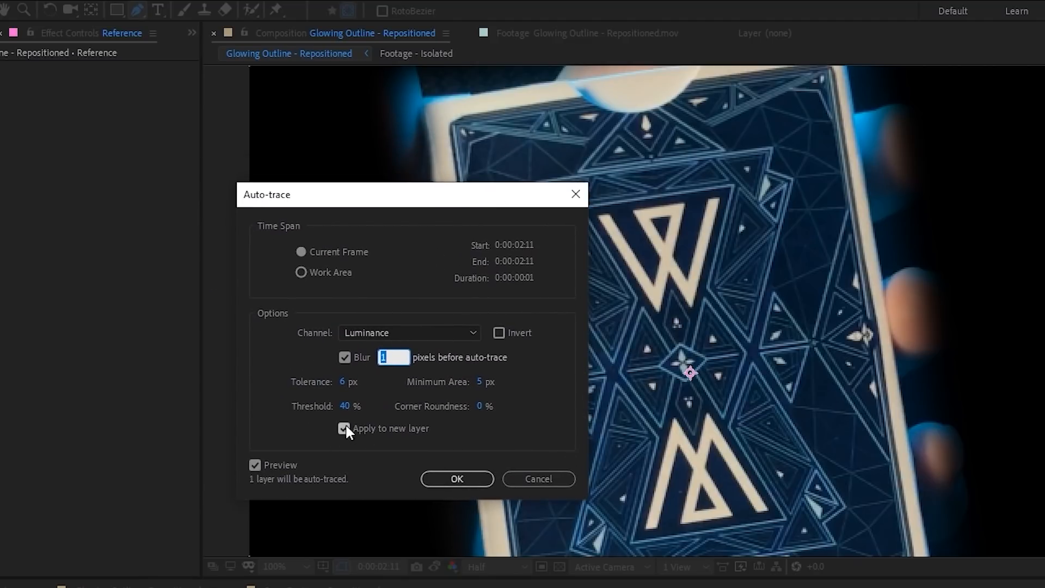
{"action": "left_click", "coordinate": [478, 477]}
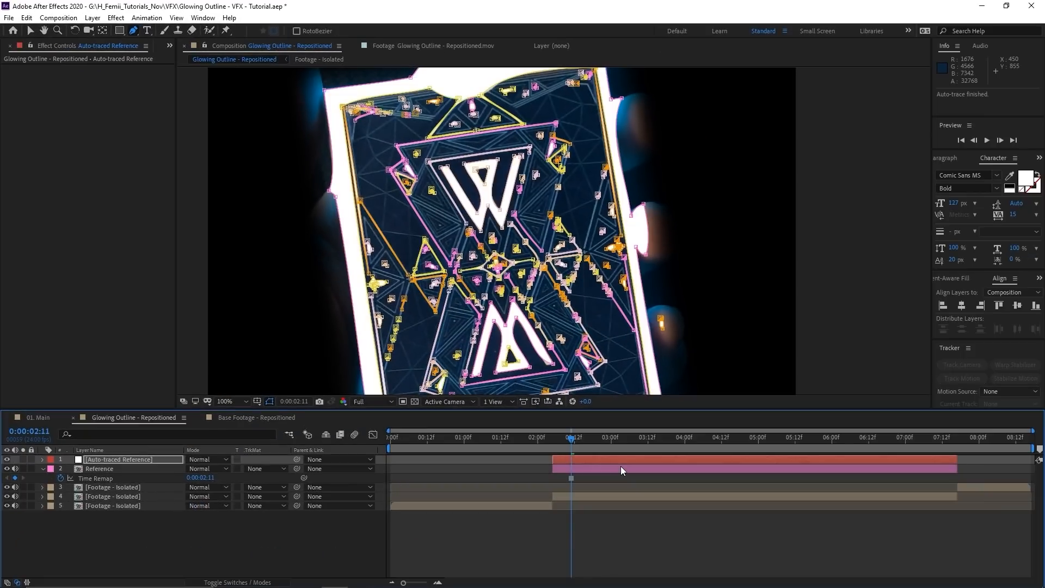
Examine the auto-traced layer's mask list and check how its mask paths follow the card artwork.
{"action": "left_click", "coordinate": [576, 548]}
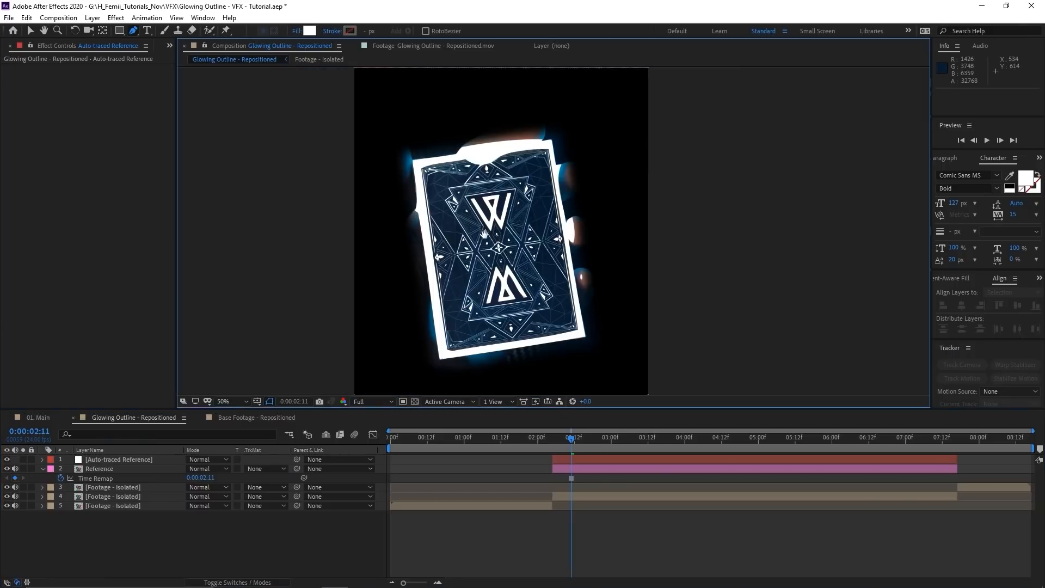
{"action": "left_click", "coordinate": [567, 459]}
{"action": "key", "text": "m"}
{"action": "scroll", "coordinate": [113, 505], "scroll_direction": "down", "scroll_amount": 7}
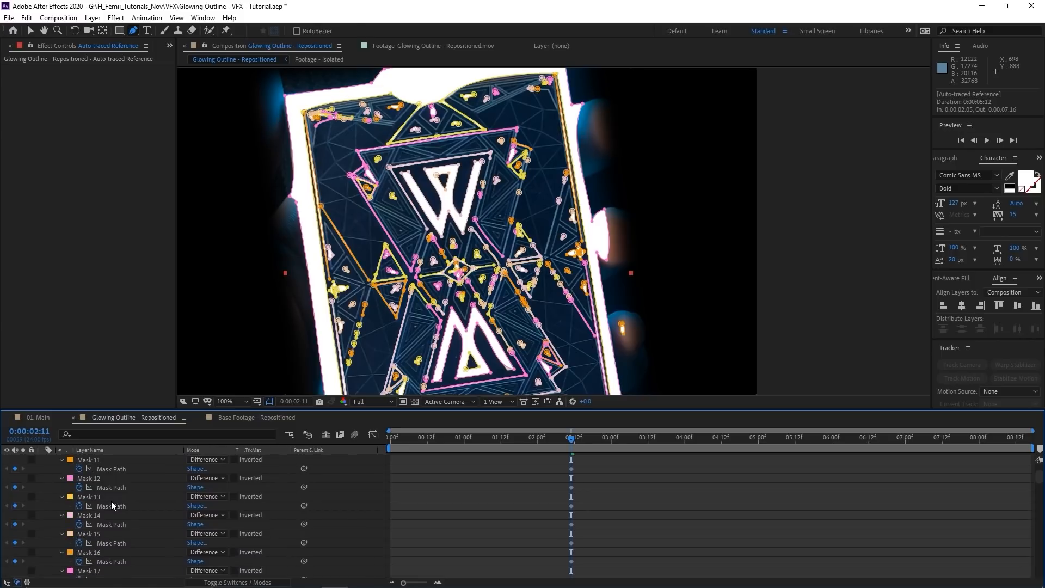
{"action": "left_click", "coordinate": [504, 477]}
{"action": "key", "text": "v"}
{"action": "scroll", "coordinate": [504, 477], "scroll_direction": "up", "scroll_amount": 7}
{"action": "left_click", "coordinate": [586, 461]}
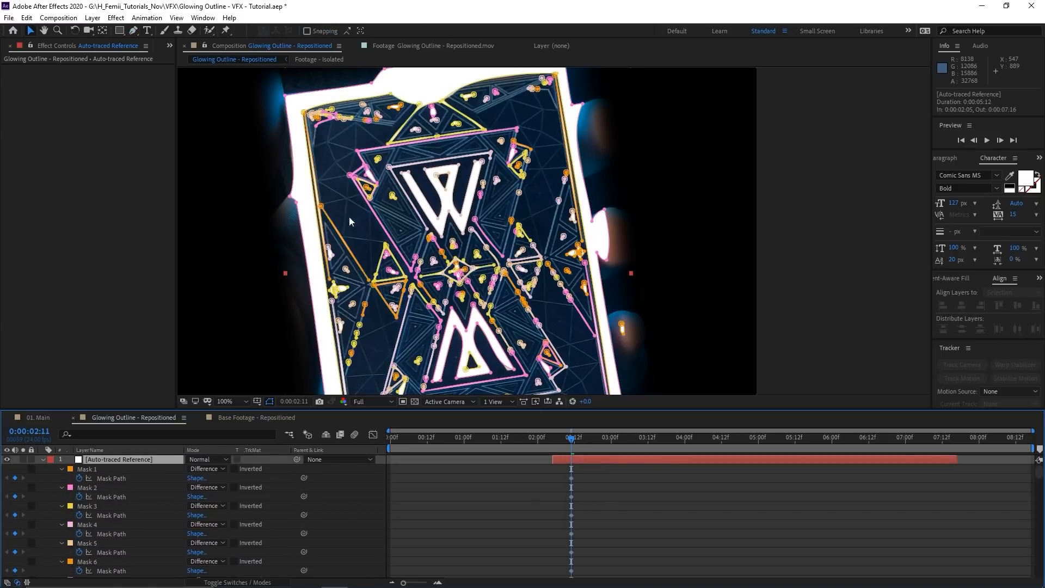
{"action": "scroll", "coordinate": [470, 190], "scroll_direction": "down", "scroll_amount": 2}
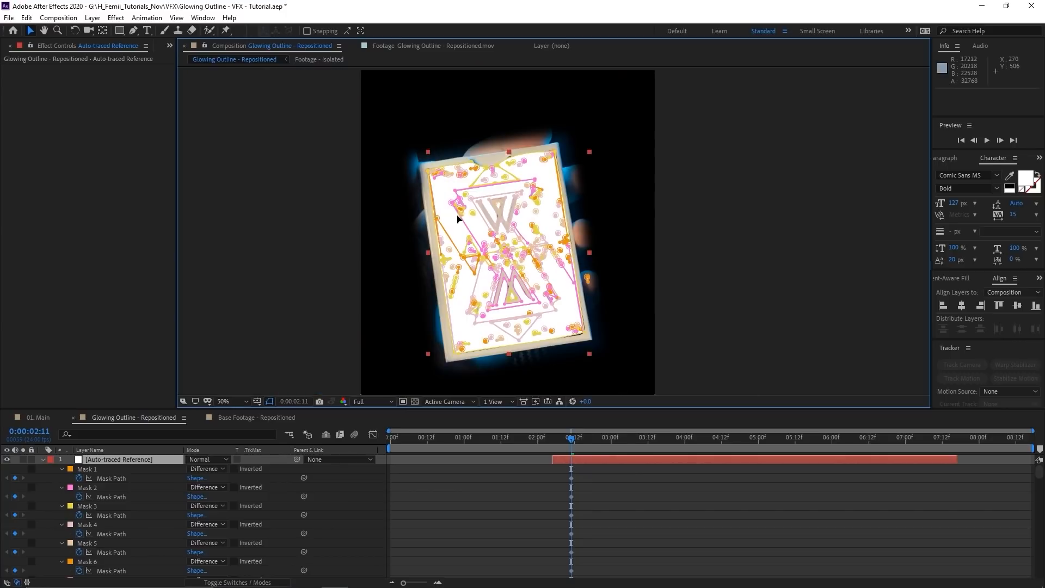
{"action": "scroll", "coordinate": [470, 190], "scroll_direction": "up", "scroll_amount": 3}
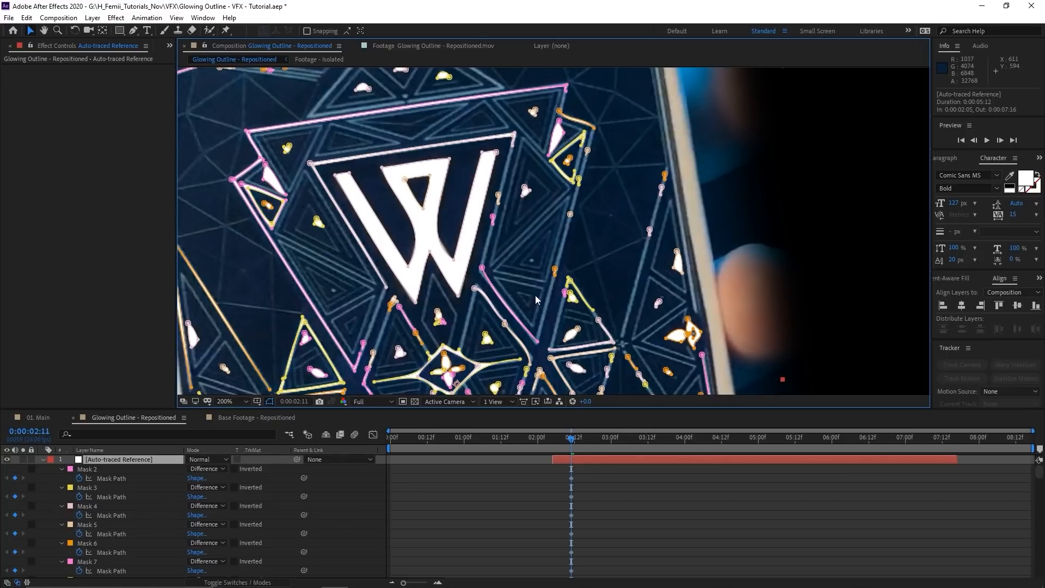
Rename the auto-traced layer "Glowing Outline".
{"action": "scroll", "coordinate": [487, 290], "scroll_direction": "down", "scroll_amount": 3}
{"action": "right_click", "coordinate": [146, 463]}
{"action": "left_click", "coordinate": [162, 458]}
{"action": "type", "text": "Gl"}
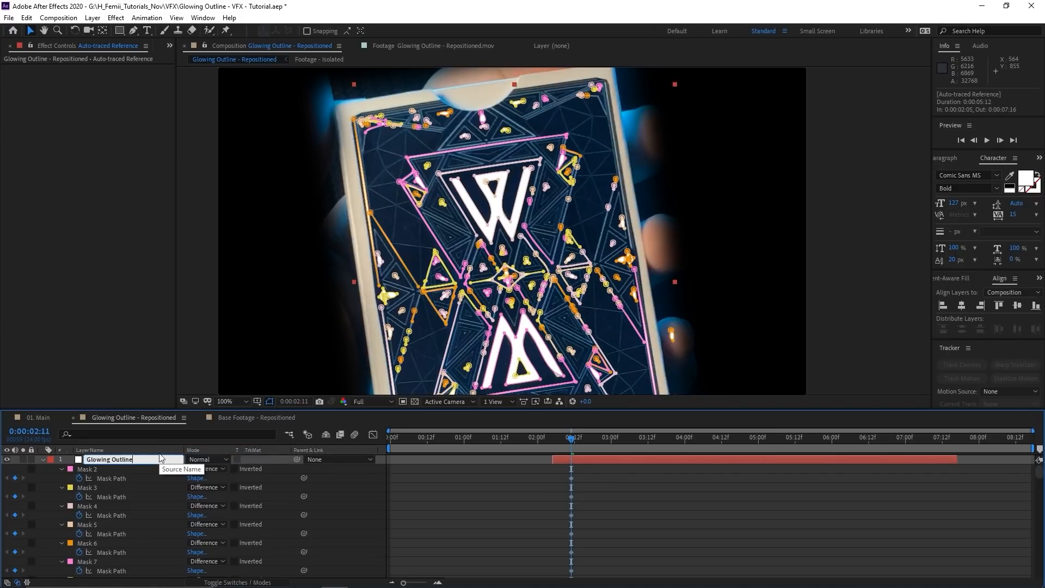
{"action": "type", "text": "owing Outline"}
{"action": "key", "text": "Return"}
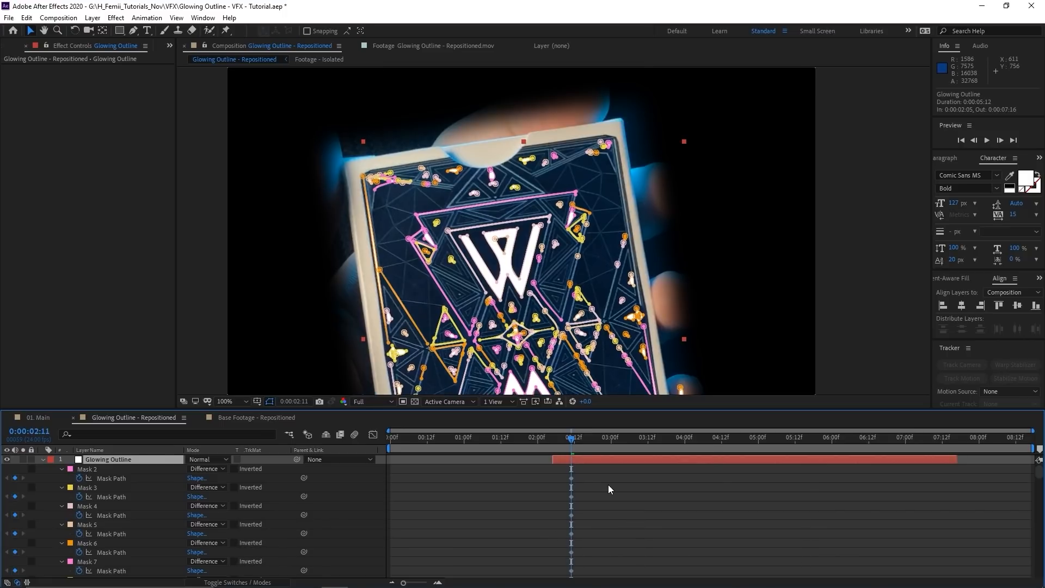
Apply the Saber effect to the Glowing Outline layer and set its core type to Layer Masks.
{"action": "key", "text": "ctrl+space"}
{"action": "type", "text": "saber"}
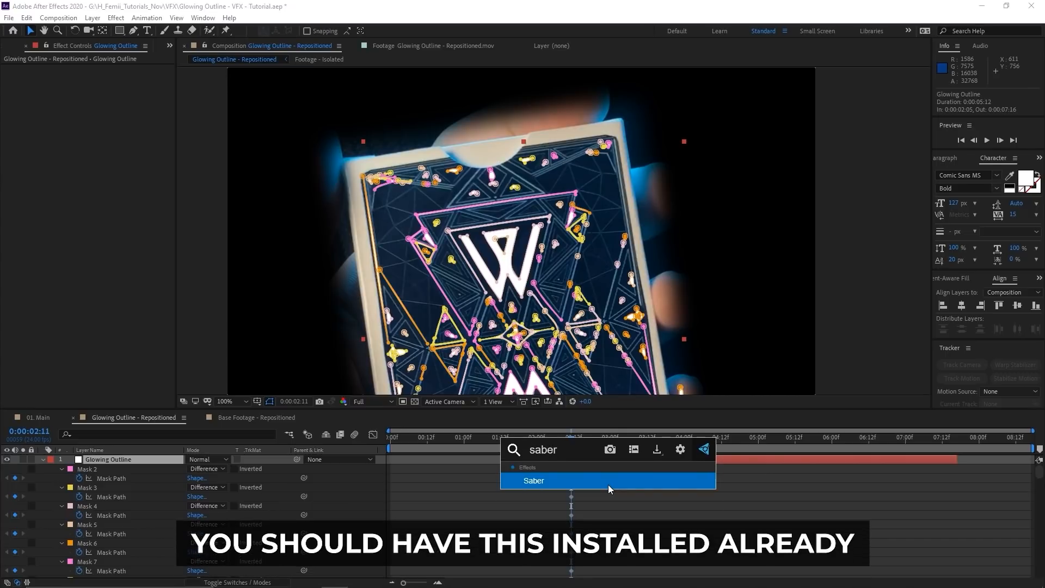
{"action": "left_click", "coordinate": [605, 482]}
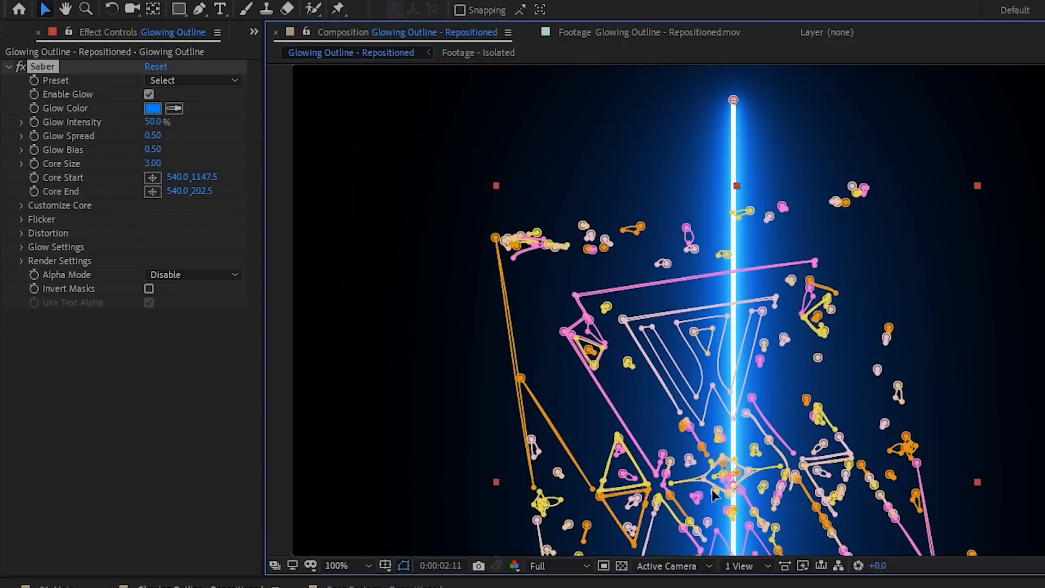
{"action": "left_click", "coordinate": [18, 205]}
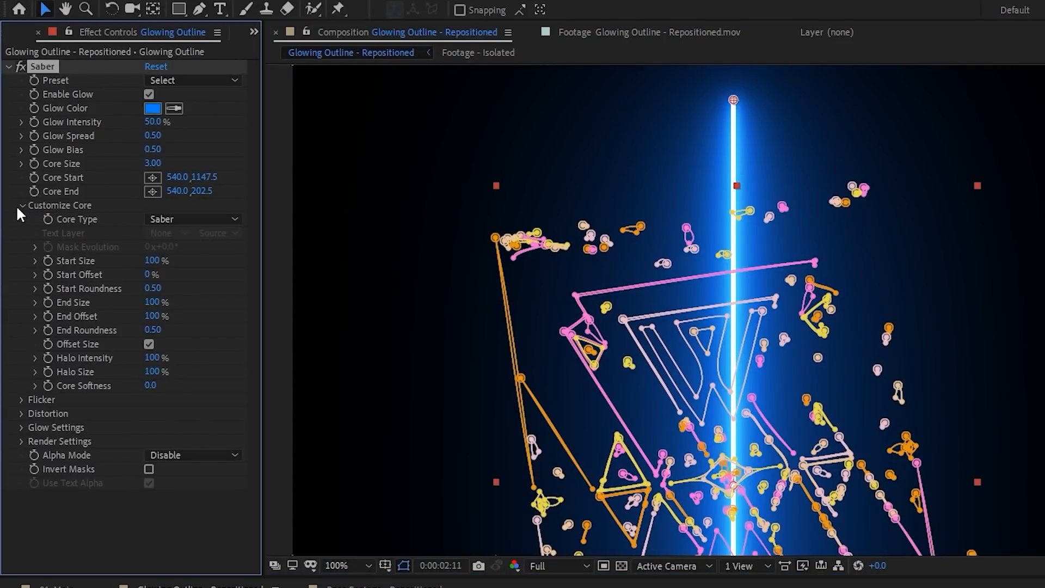
{"action": "left_click", "coordinate": [198, 218]}
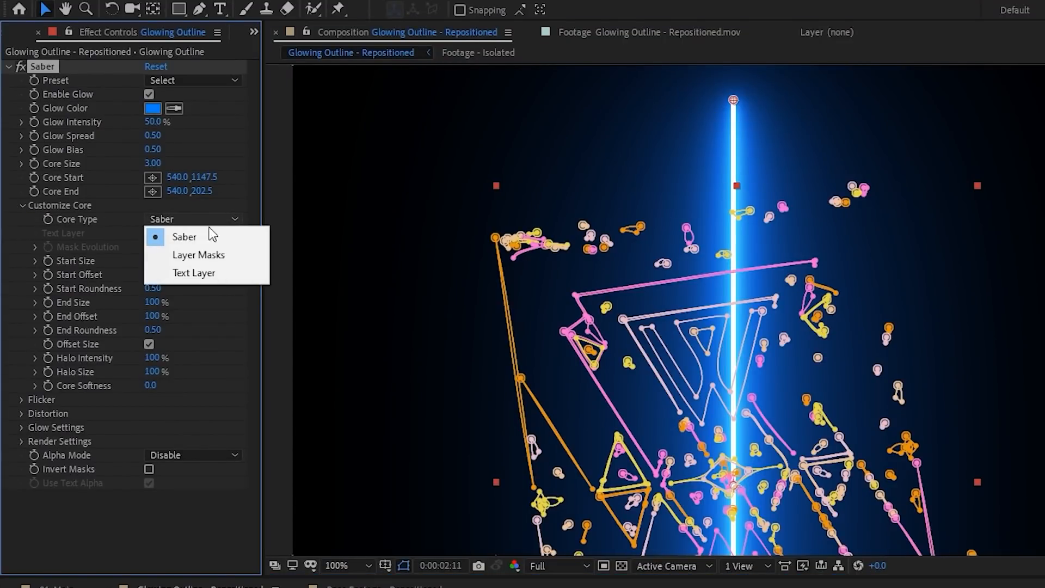
{"action": "left_click", "coordinate": [221, 255]}
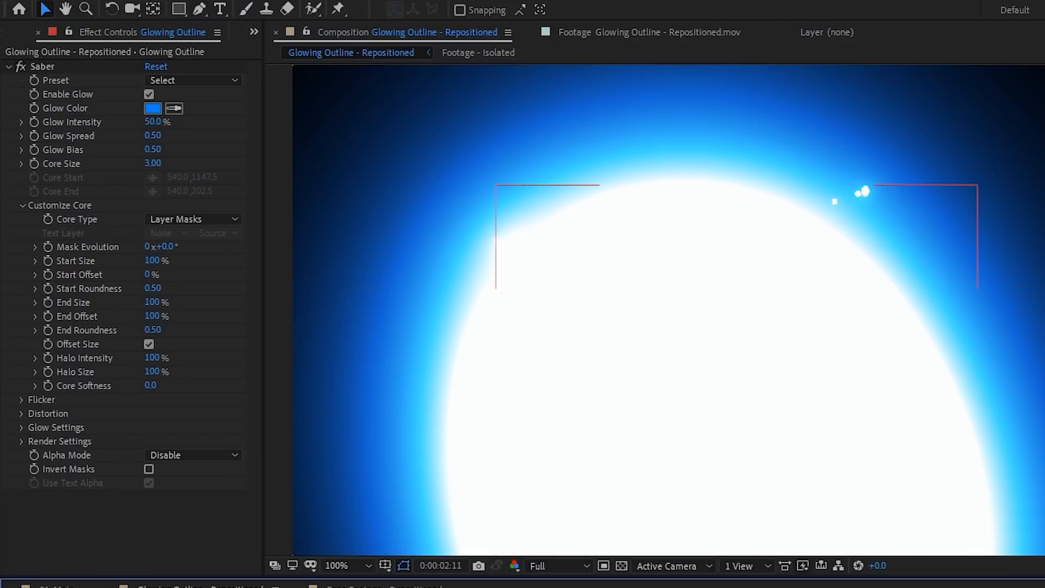
Thin the Saber lines by reducing the core size to 0.30, then deselect the layer.
{"action": "scroll", "coordinate": [808, 376], "scroll_direction": "down", "scroll_amount": 2}
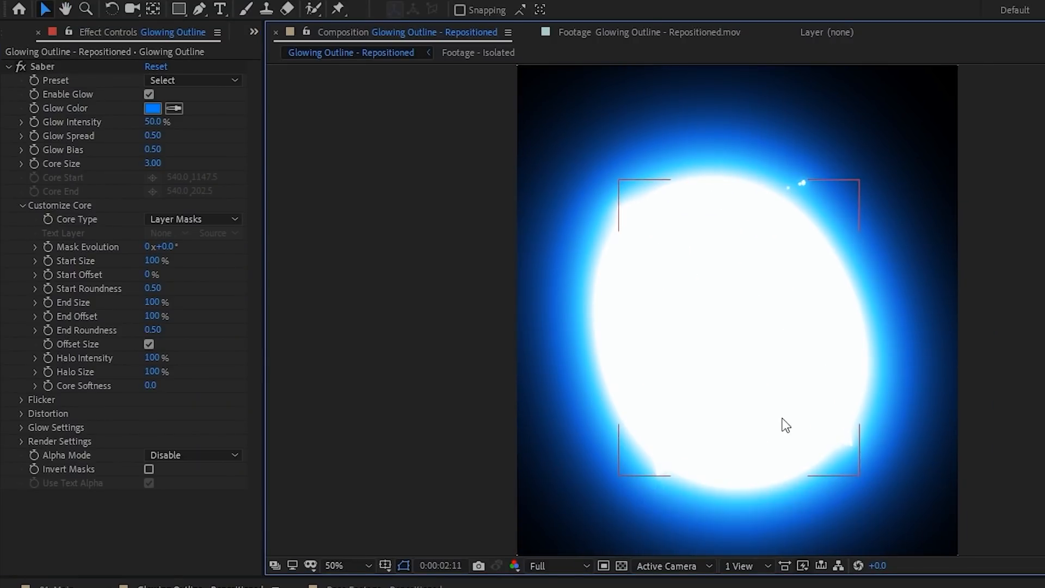
{"action": "left_click_drag", "start_coordinate": [732, 370], "coordinate": [718, 378]}
{"action": "left_click", "coordinate": [152, 163]}
{"action": "type", "text": "0.1"}
{"action": "key", "text": "Return"}
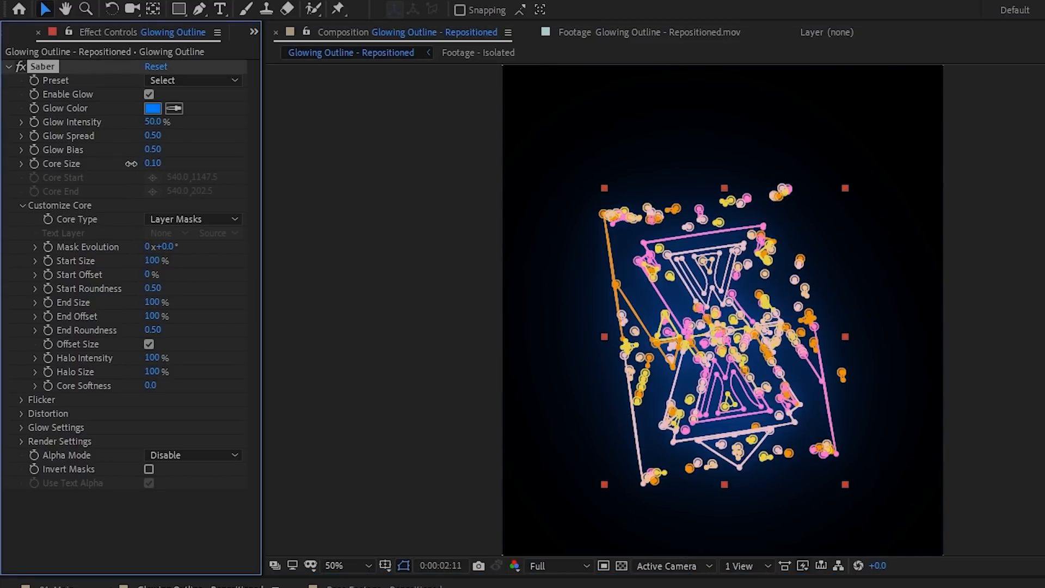
{"action": "left_click_drag", "start_coordinate": [131, 163], "coordinate": [133, 163]}
{"action": "key", "text": "ctrl+shift+a"}
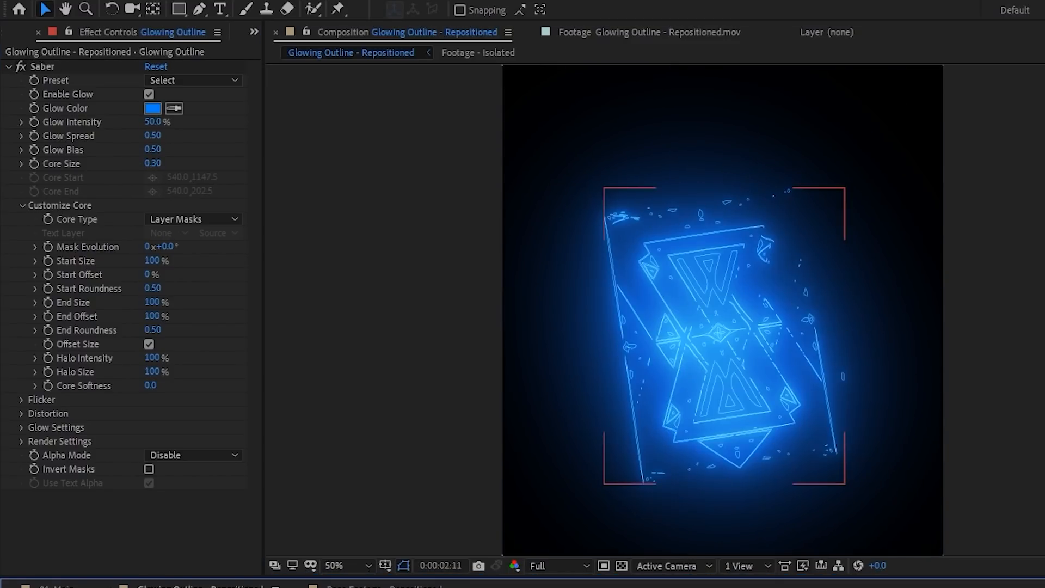
Set the Glowing Outline layer's blending mode to Screen.
{"action": "scroll", "coordinate": [742, 311], "scroll_direction": "up", "scroll_amount": 2}
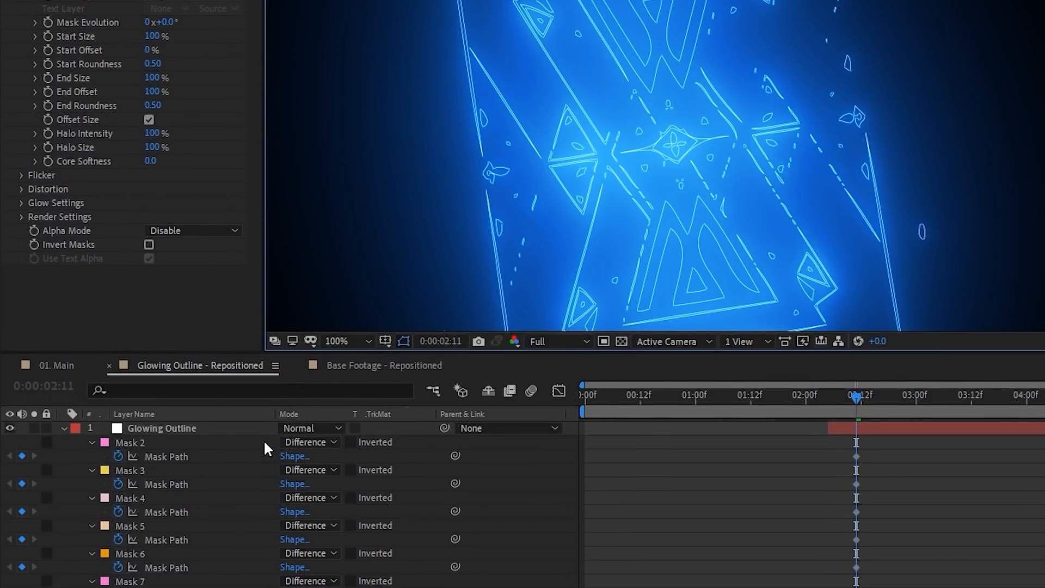
{"action": "left_click", "coordinate": [263, 428]}
{"action": "left_click", "coordinate": [315, 428]}
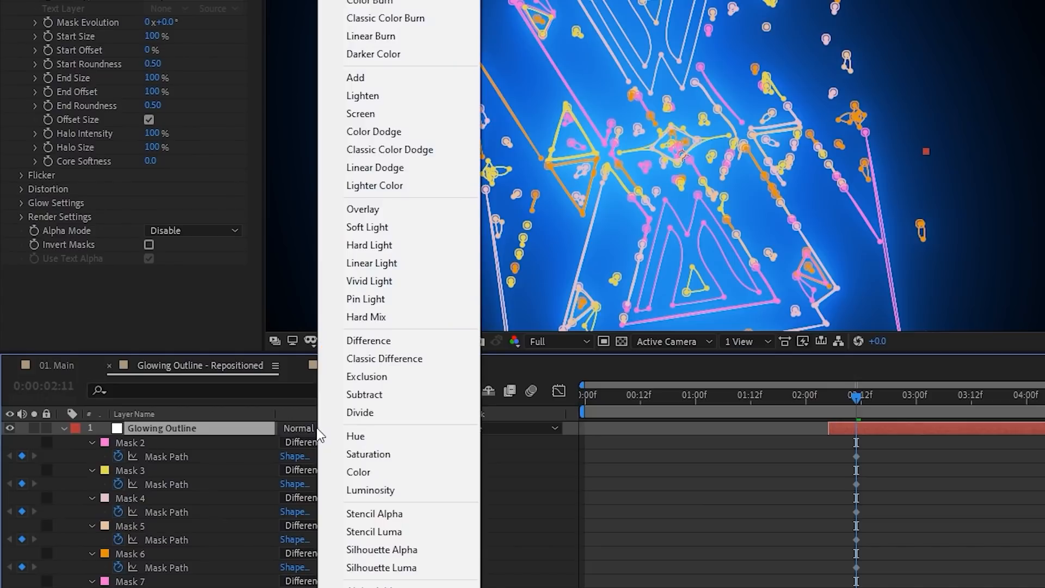
{"action": "left_click", "coordinate": [394, 115]}
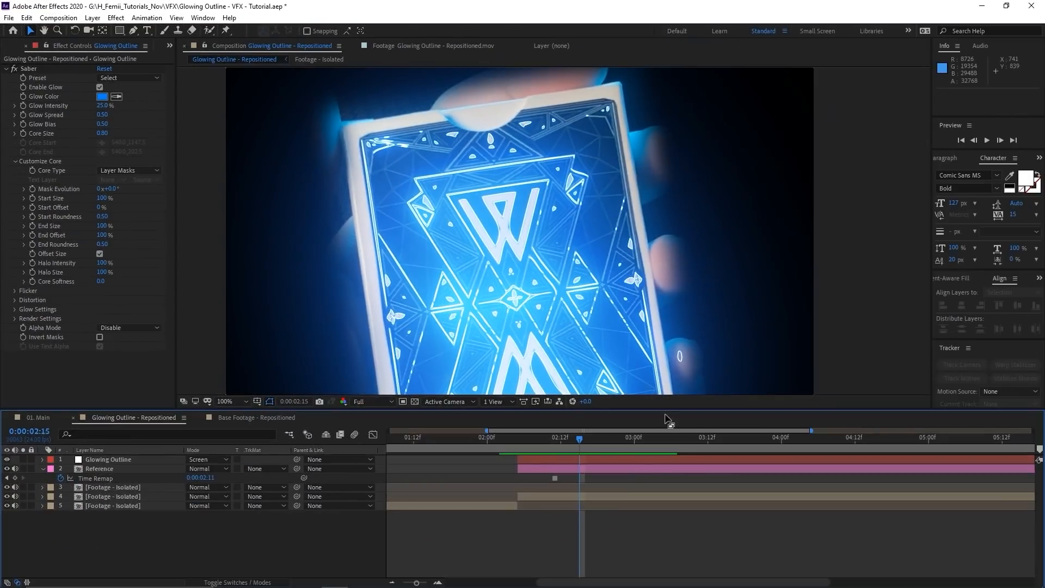
Set Saber's End Offset to 40% on the Glowing Outline layer and inspect the shortened lines without the mask overlay.
{"action": "scroll", "coordinate": [687, 236], "scroll_direction": "down", "scroll_amount": 2}
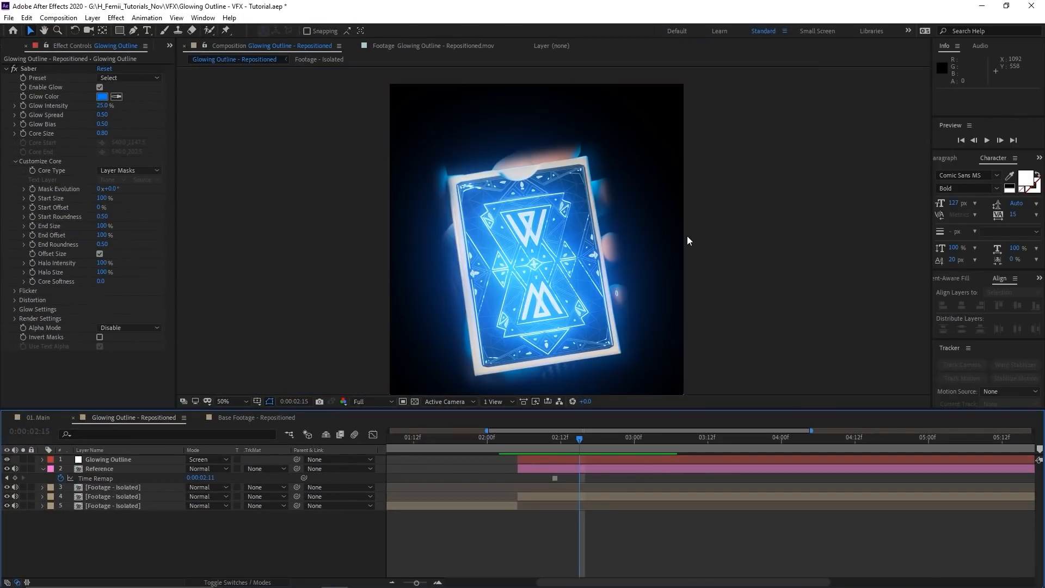
{"action": "left_click", "coordinate": [580, 460]}
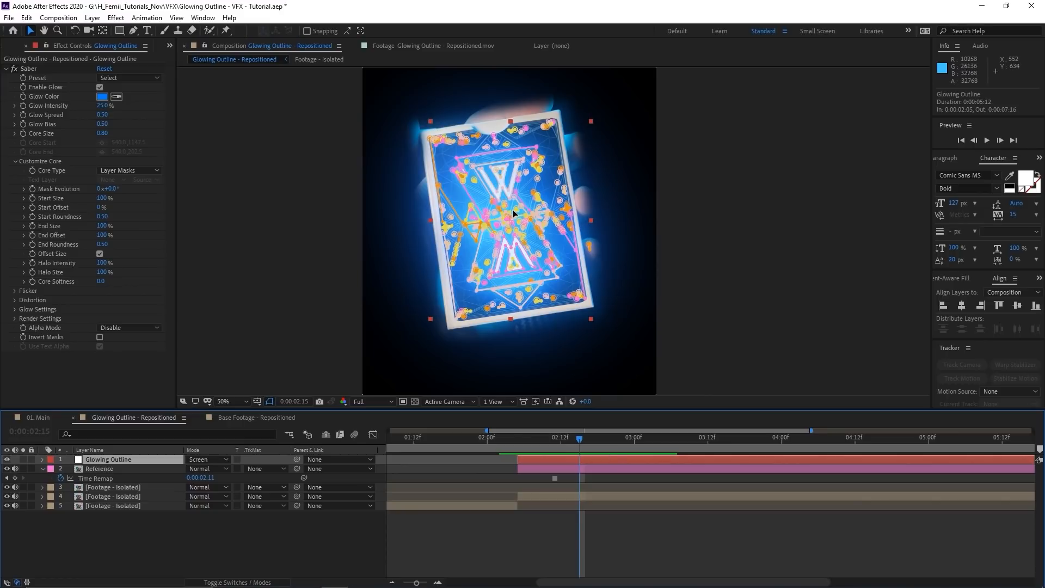
{"action": "scroll", "coordinate": [509, 210], "scroll_direction": "up", "scroll_amount": 2}
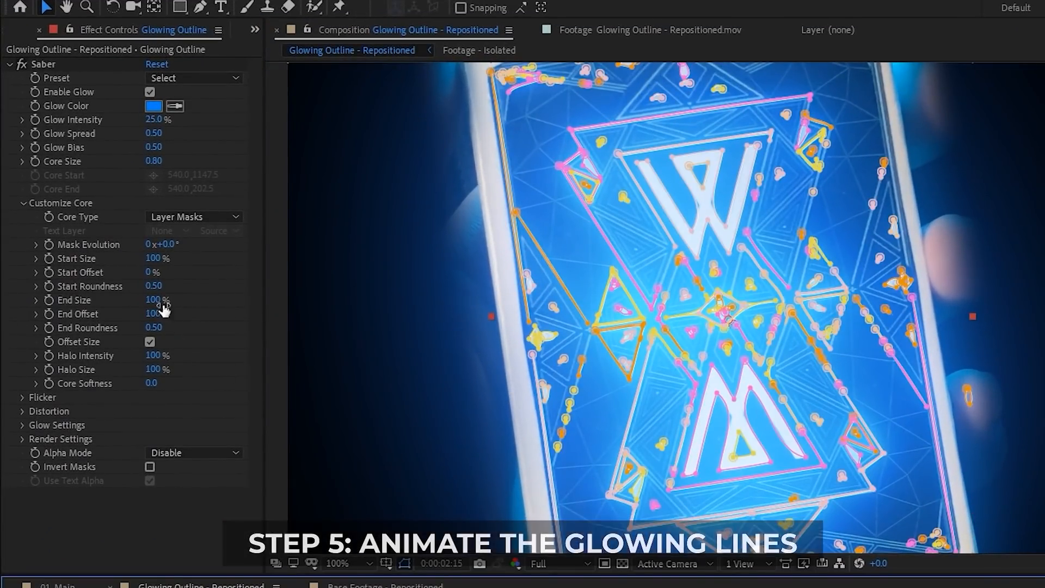
{"action": "left_click", "coordinate": [154, 316]}
{"action": "type", "text": "40"}
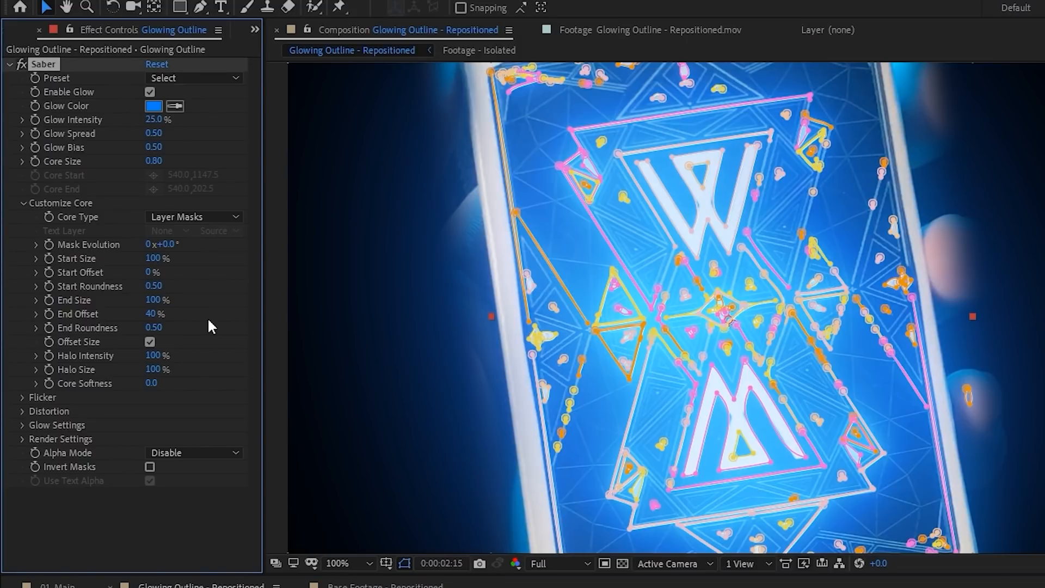
{"action": "key", "text": "Return"}
{"action": "left_click", "coordinate": [708, 585]}
{"action": "left_click_drag", "start_coordinate": [763, 342], "coordinate": [770, 373]}
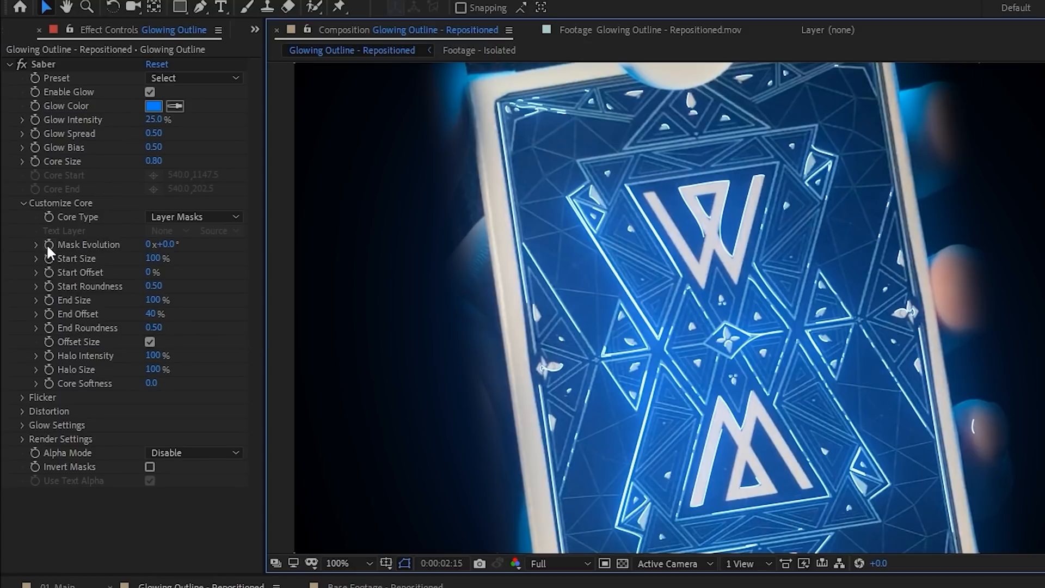
Keyframe Saber's Mask Evolution at 0x+0.0° near the Glowing Outline layer's start and at 1x+257.0° at 0:00:05:03.
{"action": "left_click", "coordinate": [48, 244]}
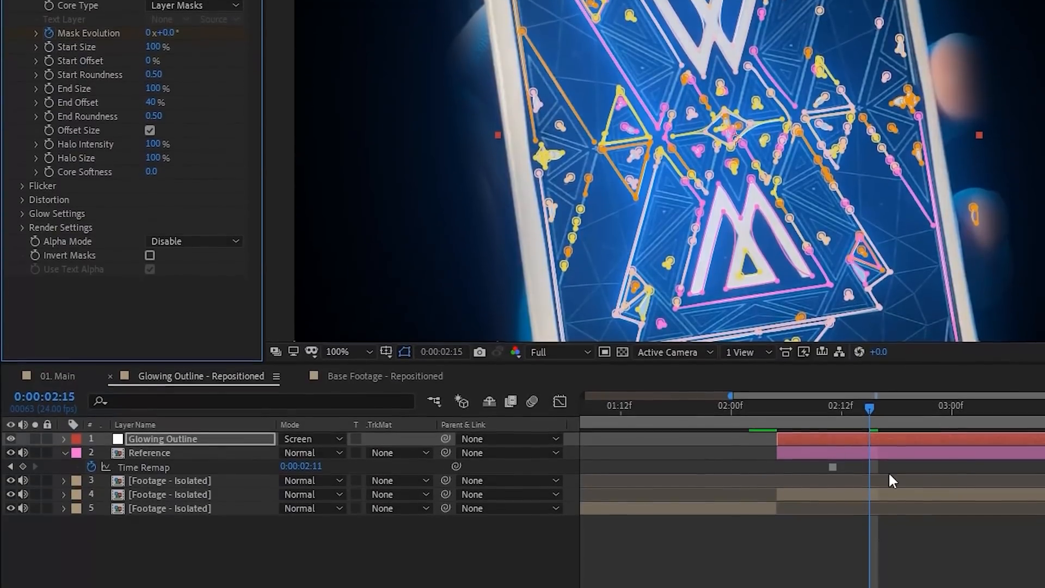
{"action": "left_click_drag", "start_coordinate": [869, 466], "coordinate": [802, 462]}
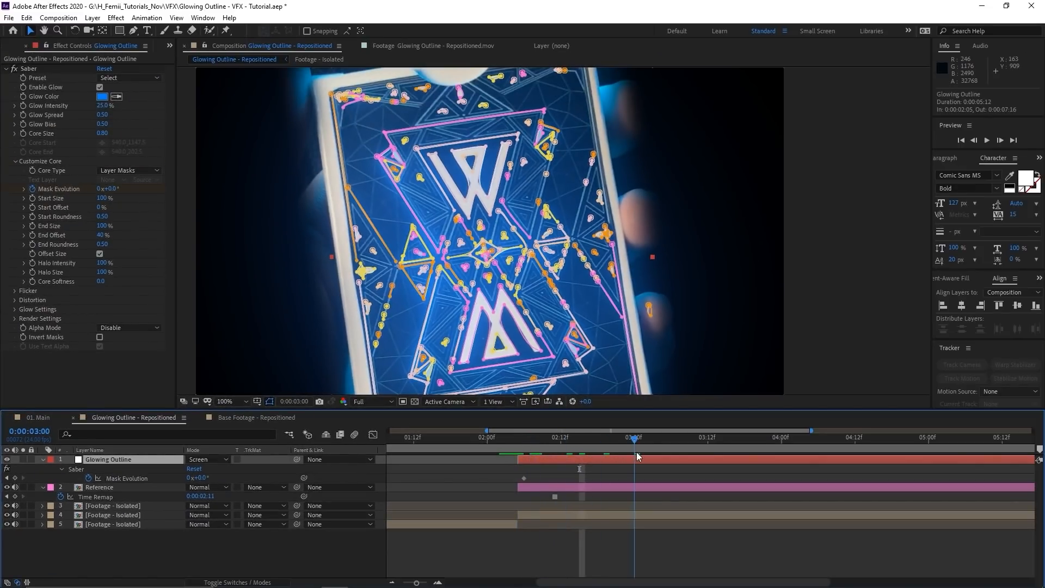
{"action": "key", "text": "minus"}
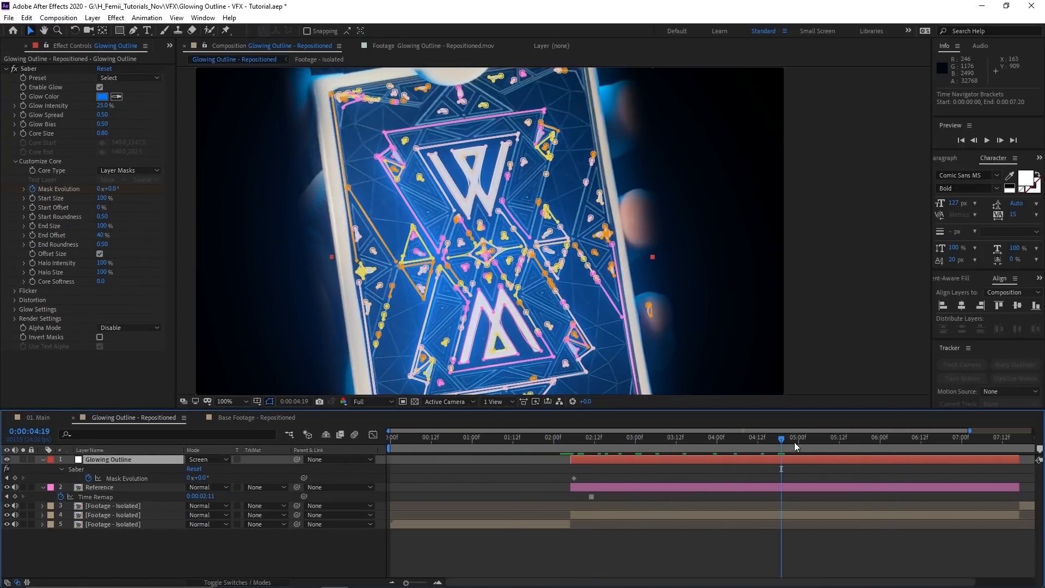
{"action": "left_click_drag", "start_coordinate": [199, 478], "coordinate": [566, 479]}
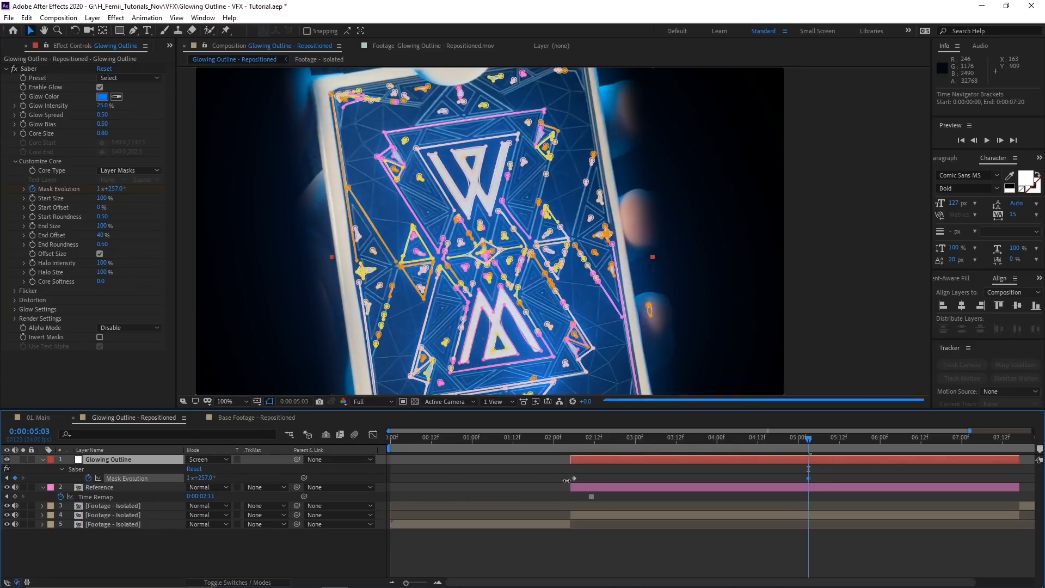
Preview the Mask Evolution animation from the start of the Glowing Outline layer.
{"action": "left_click", "coordinate": [597, 467]}
{"action": "left_click", "coordinate": [570, 439]}
{"action": "key", "text": "space"}
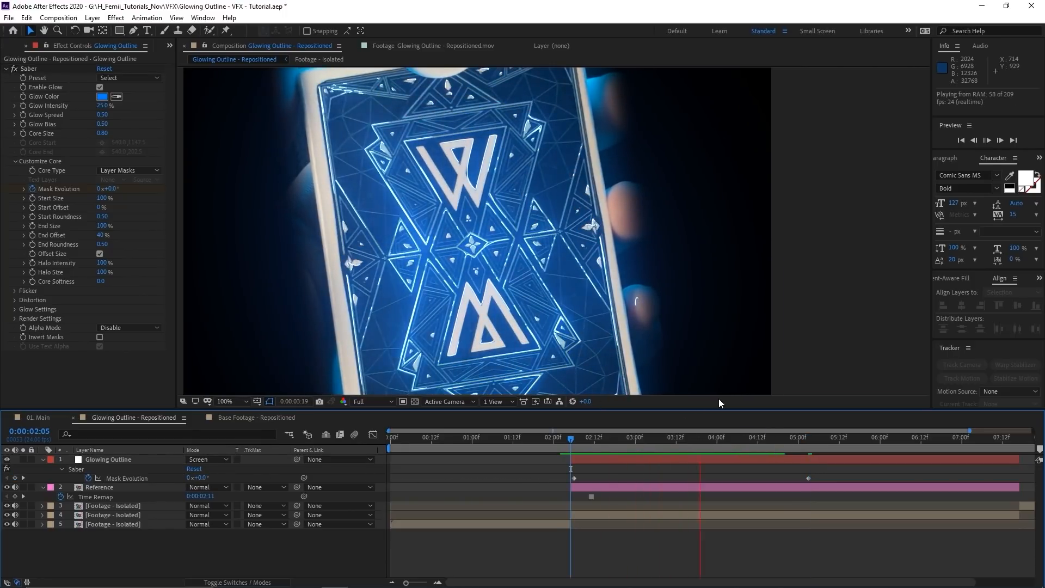
{"action": "key", "text": "space"}
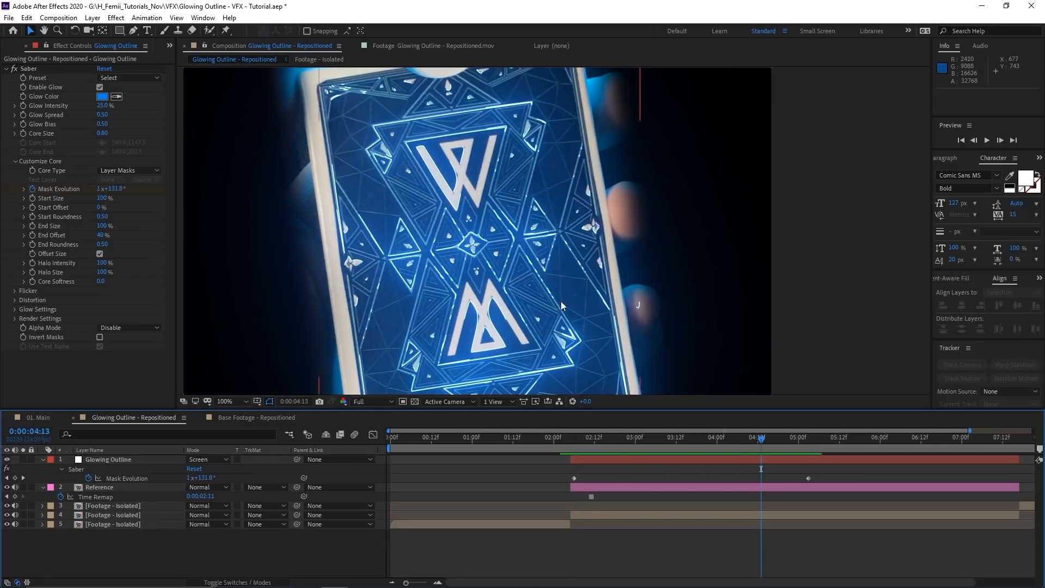
Keyframe Saber's End Offset at 40% at 0:00:02:17 and reveal the Glowing Outline layer's keyframed properties.
{"action": "left_click", "coordinate": [611, 448]}
{"action": "left_click", "coordinate": [615, 458]}
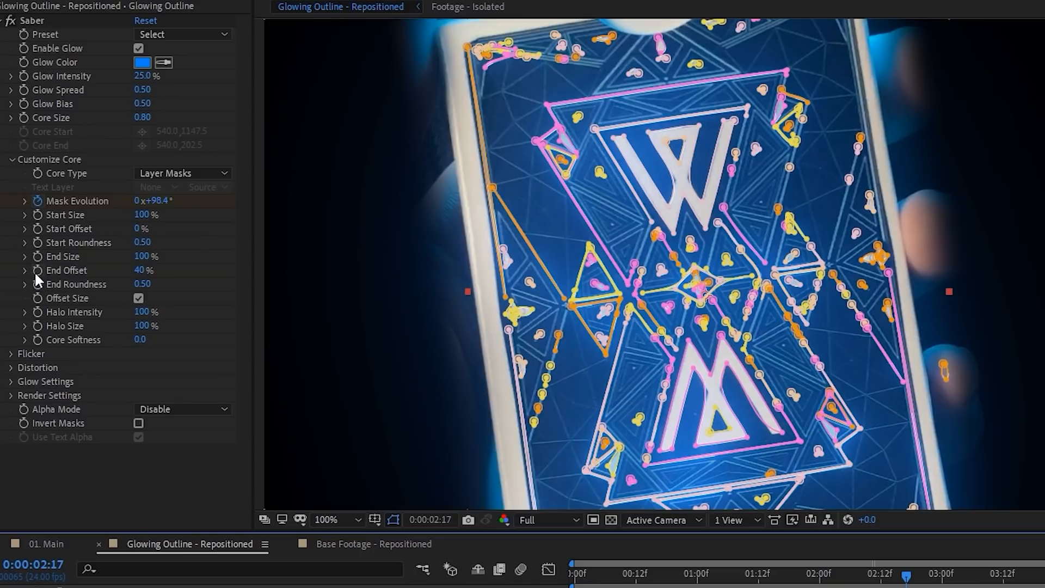
{"action": "left_click", "coordinate": [35, 270]}
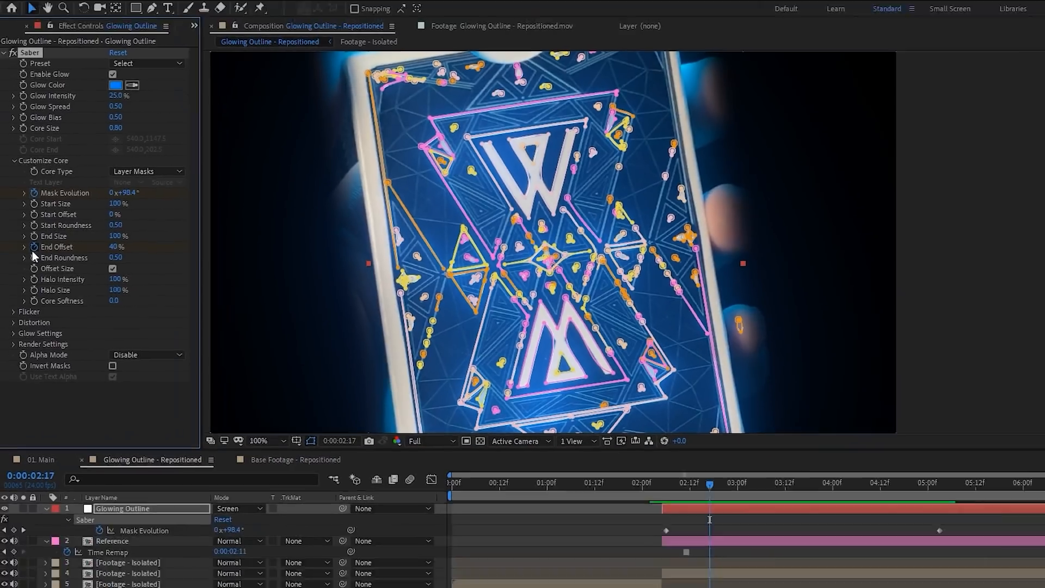
{"action": "key", "text": "u"}
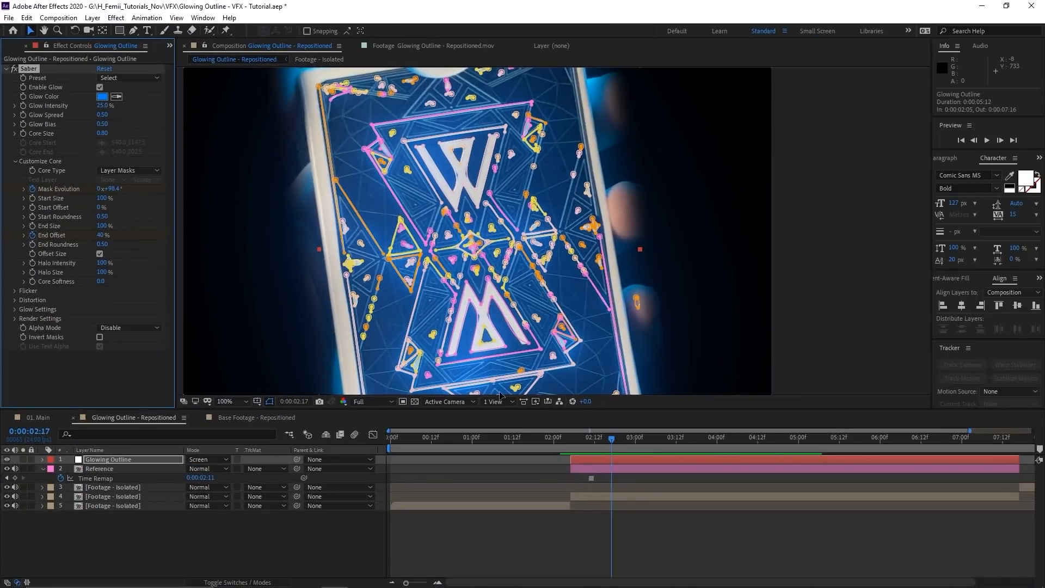
{"action": "key", "text": "u"}
Add an End Offset keyframe of 0% at 0:00:02:06, in line with the first Mask Evolution keyframe.
{"action": "left_click_drag", "start_coordinate": [593, 443], "coordinate": [577, 457]}
{"action": "left_click", "coordinate": [479, 473]}
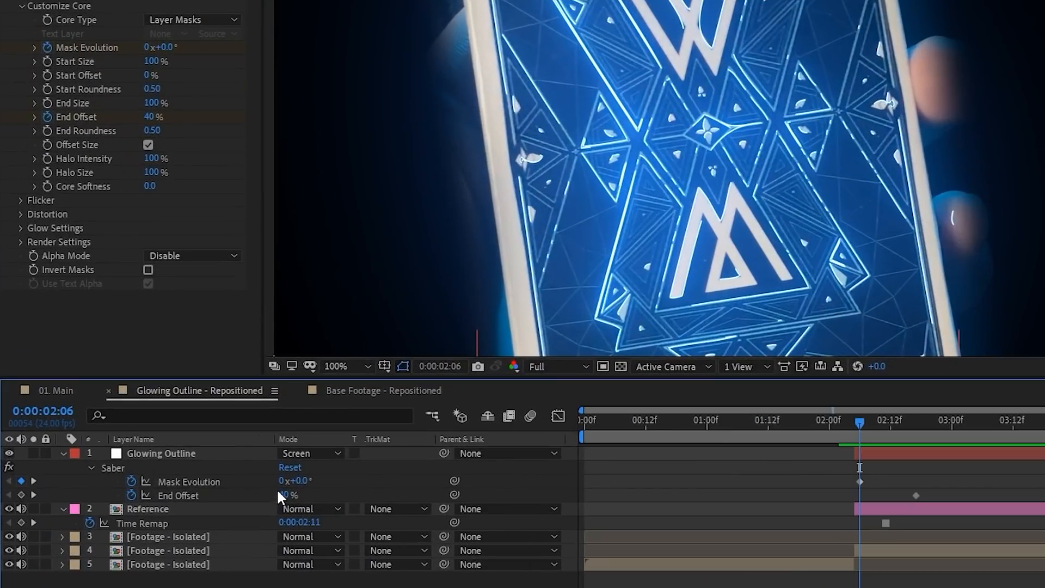
{"action": "left_click", "coordinate": [190, 487]}
{"action": "type", "text": "0"}
{"action": "key", "text": "Return"}
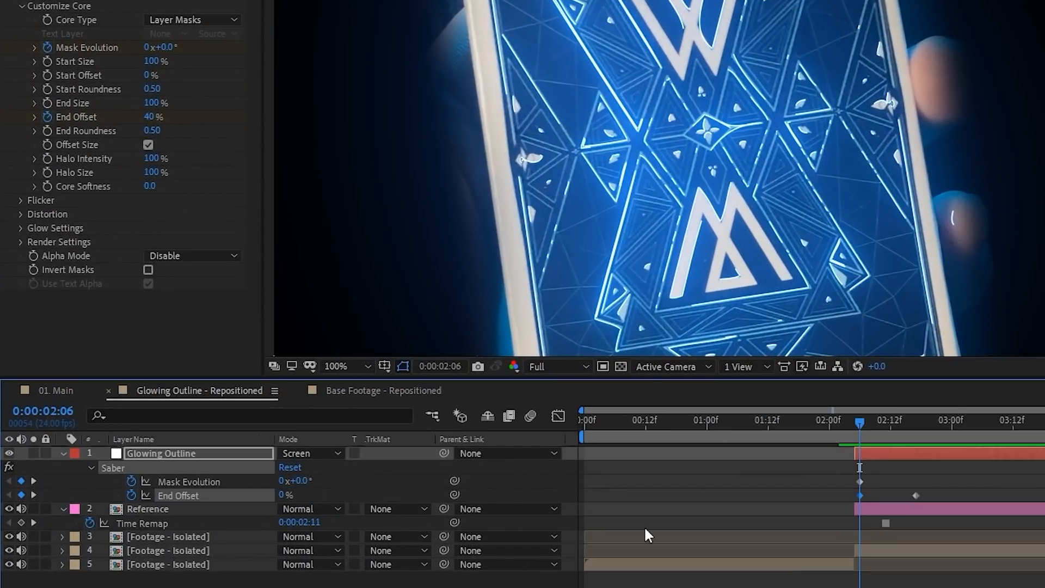
Preview the End Offset and Mask Evolution animation from the Glowing Outline layer's start.
{"action": "left_click", "coordinate": [956, 486]}
{"action": "key", "text": "space"}
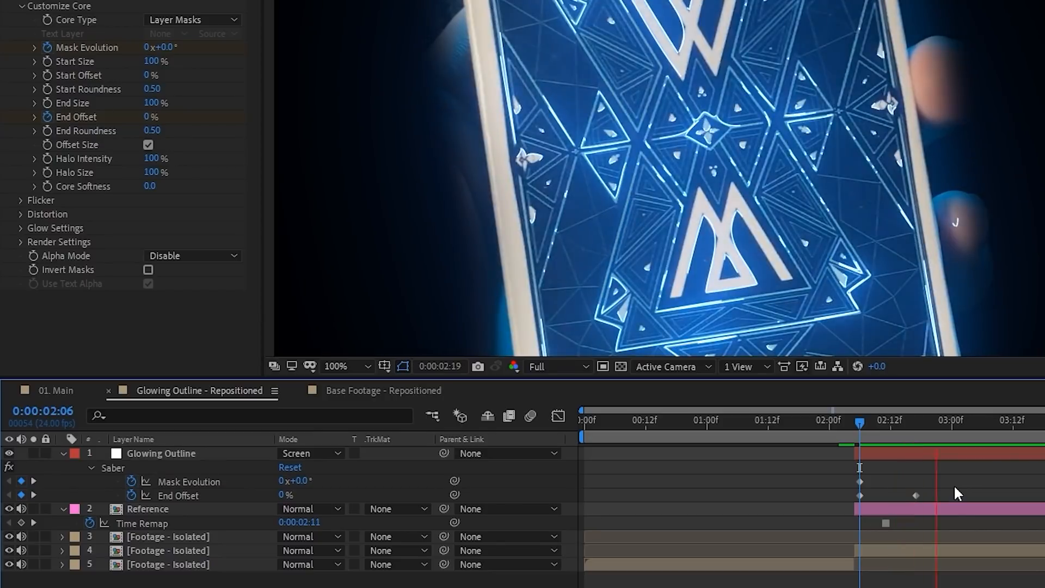
{"action": "left_click_drag", "start_coordinate": [958, 426], "coordinate": [861, 450]}
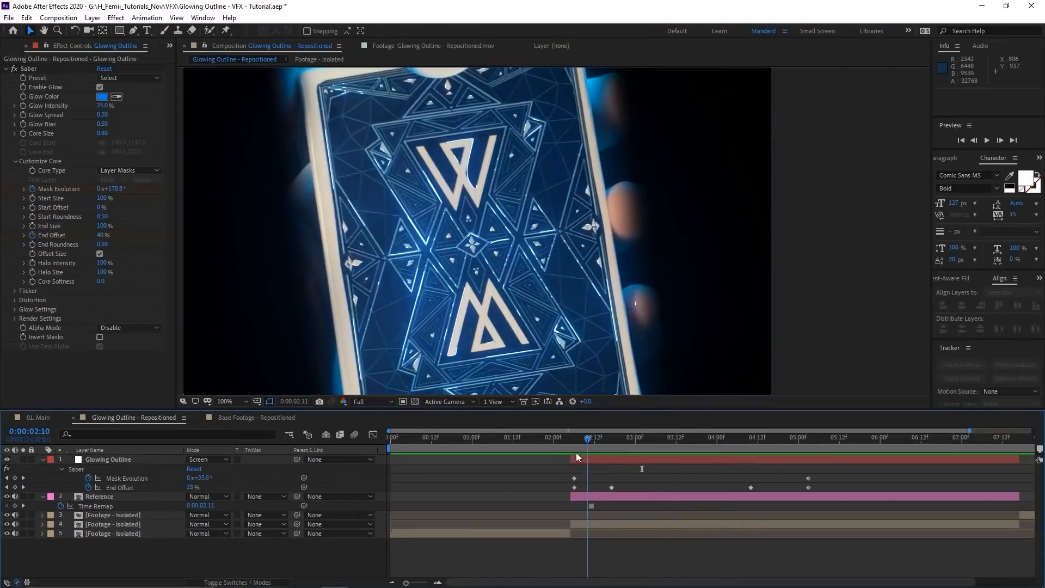
{"action": "left_click_drag", "start_coordinate": [576, 454], "coordinate": [569, 456]}
{"action": "key", "text": "space"}
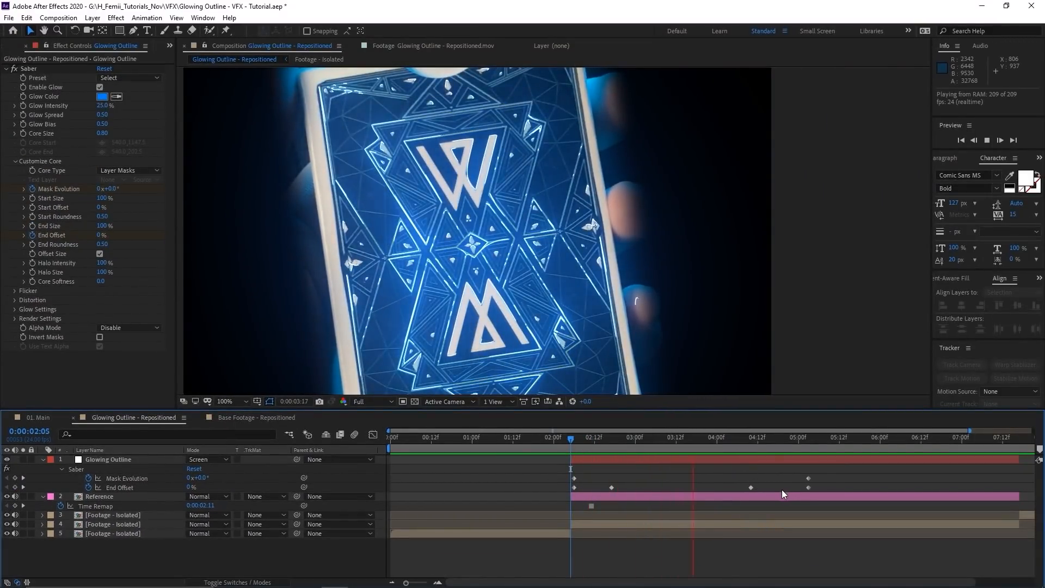
{"action": "key", "text": "space"}
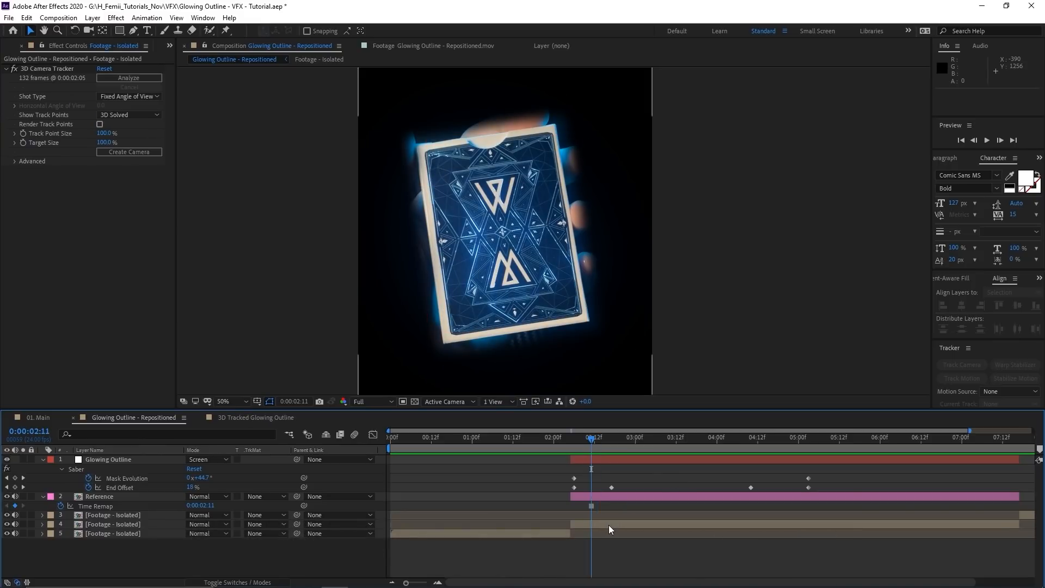
Show the 3D Camera Tracker points of the middle Footage - Isolated layer and select the points across the card's centre.
{"action": "left_click", "coordinate": [608, 525]}
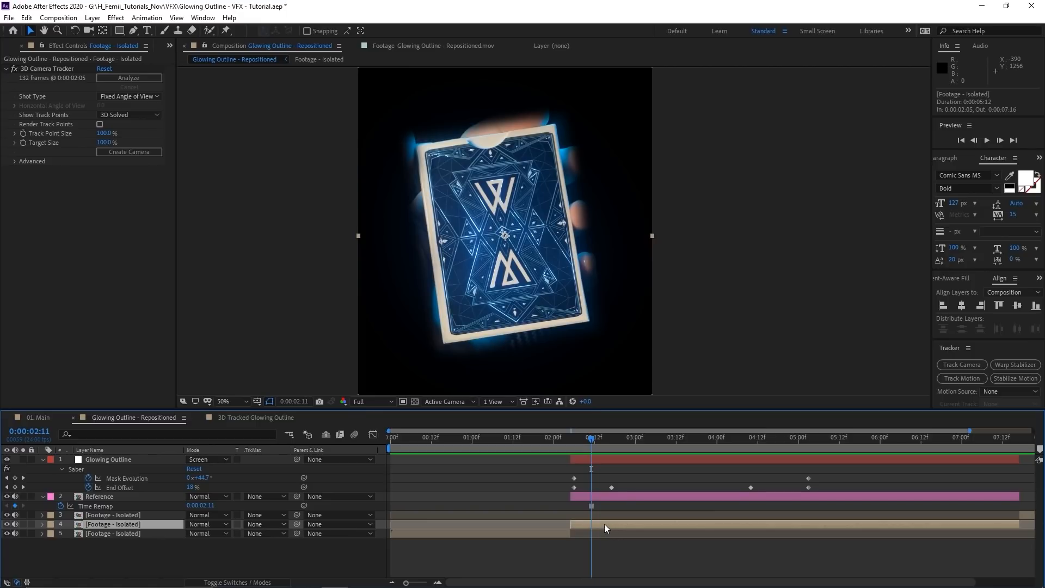
{"action": "left_click", "coordinate": [63, 71]}
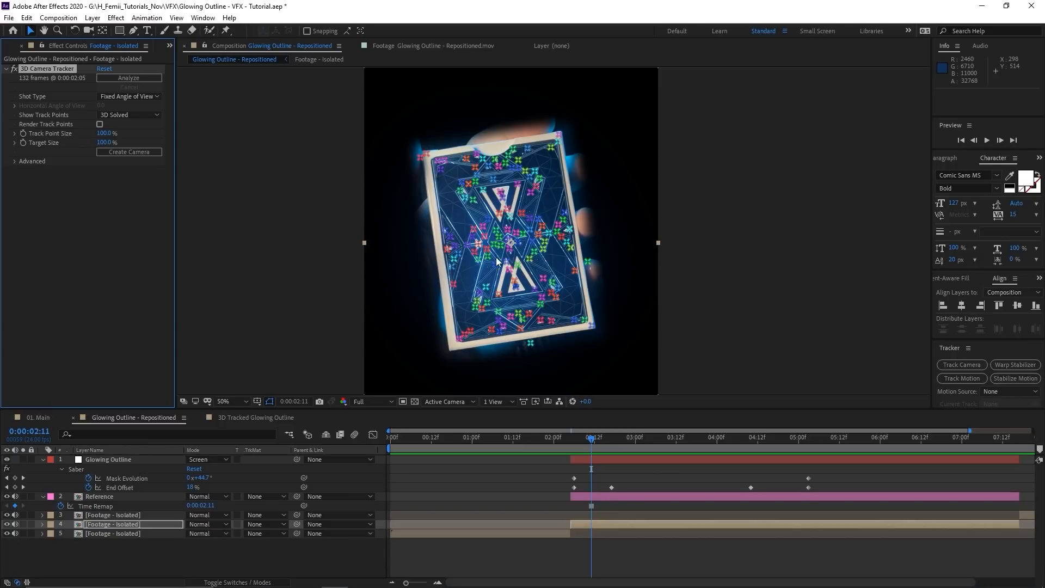
{"action": "scroll", "coordinate": [525, 235], "scroll_direction": "up", "scroll_amount": 2}
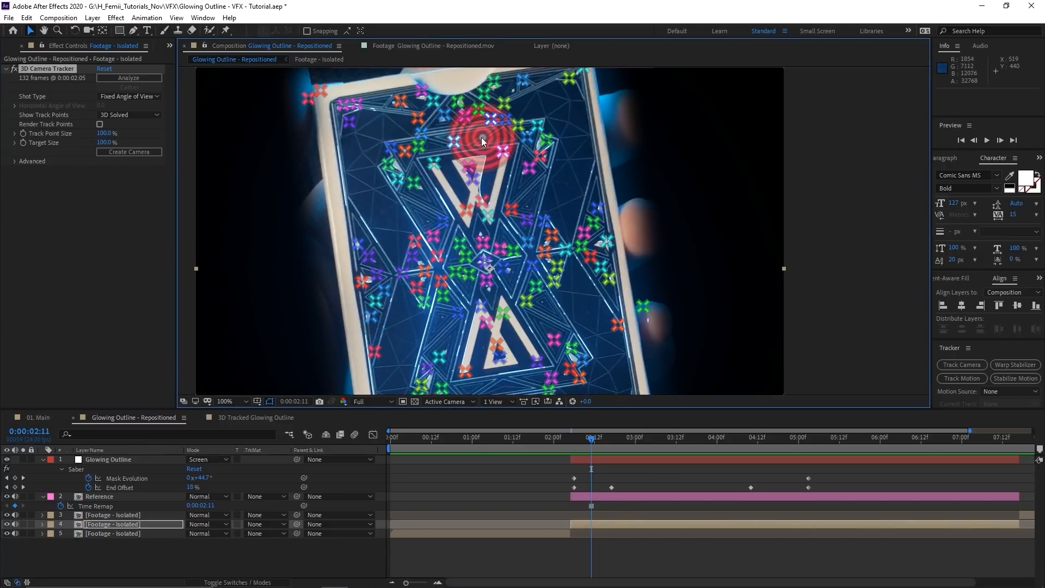
{"action": "mouse_move", "coordinate": [485, 136]}
{"action": "left_mouse_down"}
{"action": "mouse_move", "coordinate": [384, 288]}
{"action": "mouse_move", "coordinate": [576, 381]}
{"action": "mouse_move", "coordinate": [587, 163]}
{"action": "mouse_move", "coordinate": [425, 133]}
{"action": "left_mouse_up"}
{"action": "scroll", "coordinate": [487, 280], "scroll_direction": "up", "scroll_amount": 1}
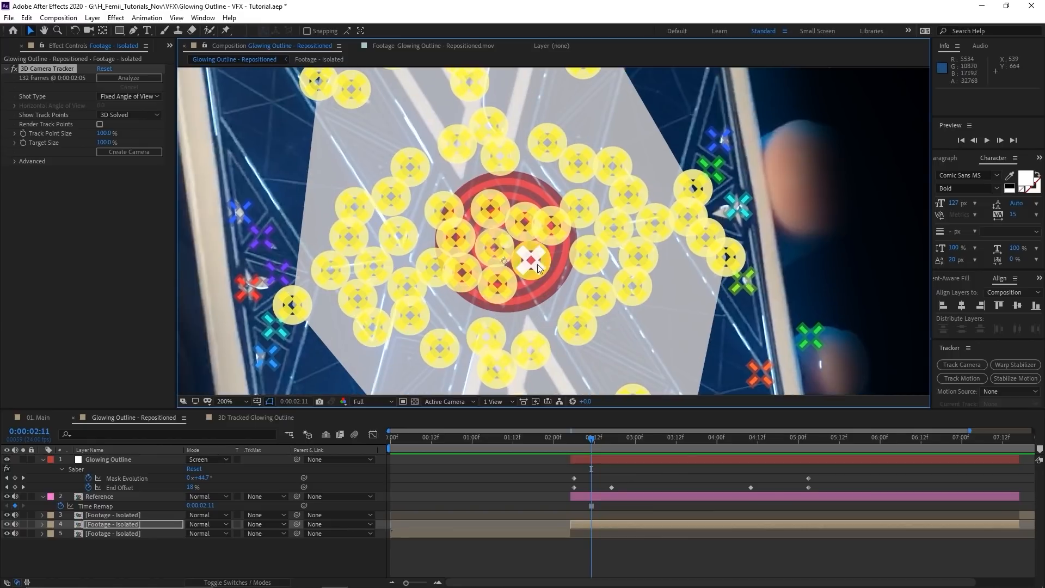
Create a solid and camera from the selected track points on the card, then deselect all layers.
{"action": "right_click", "coordinate": [501, 229]}
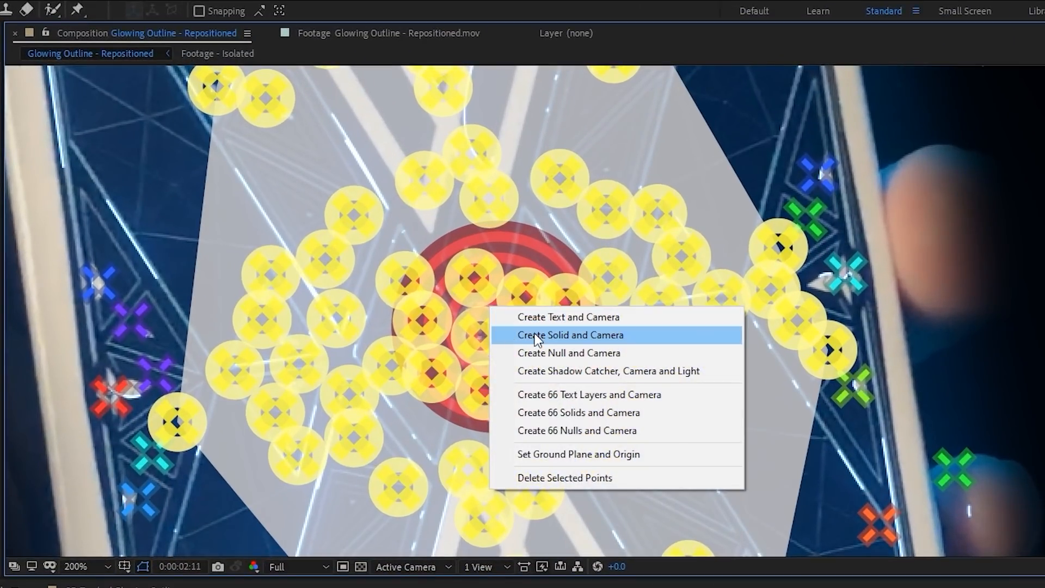
{"action": "left_click", "coordinate": [538, 339]}
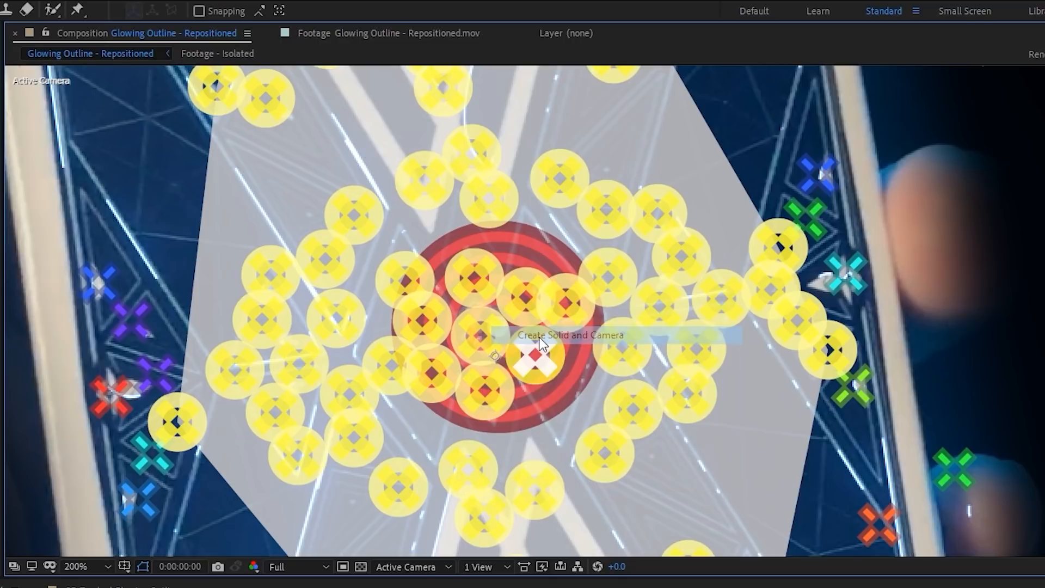
{"action": "key", "text": "comma"}
{"action": "key", "text": "F2"}
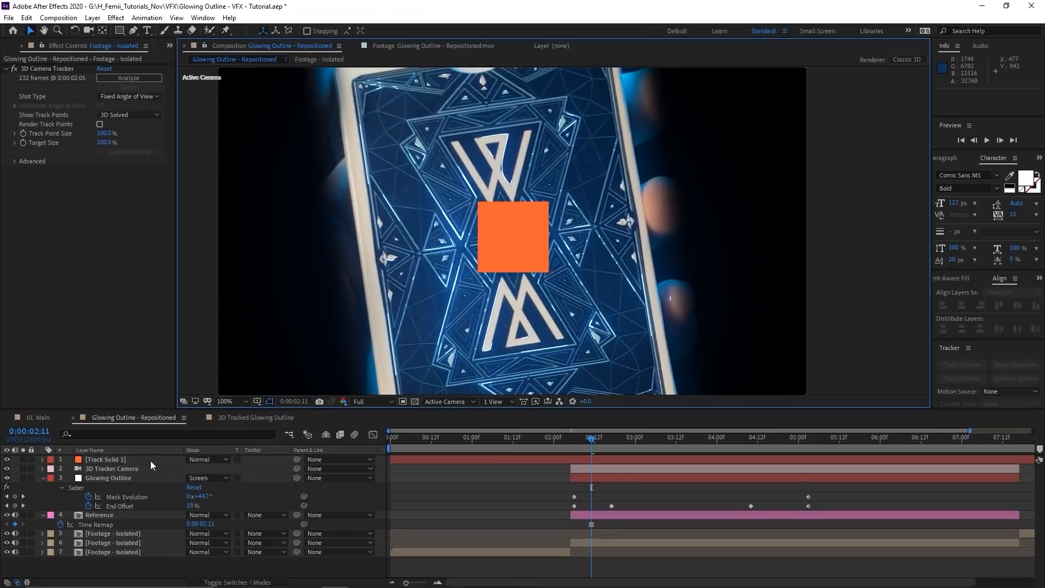
Set the Track Solid 1 layer's width to 1080 px in its solid settings.
{"action": "left_click", "coordinate": [114, 459]}
{"action": "left_click", "coordinate": [123, 470]}
{"action": "left_click", "coordinate": [617, 459]}
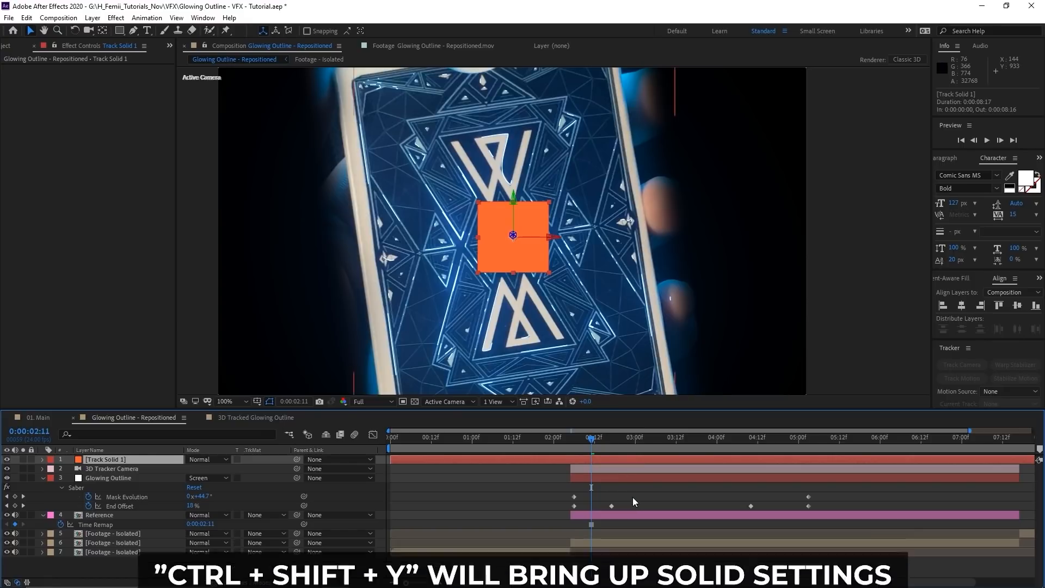
{"action": "key", "text": "ctrl+shift+y"}
{"action": "left_click_drag", "start_coordinate": [180, 15], "coordinate": [751, 156]}
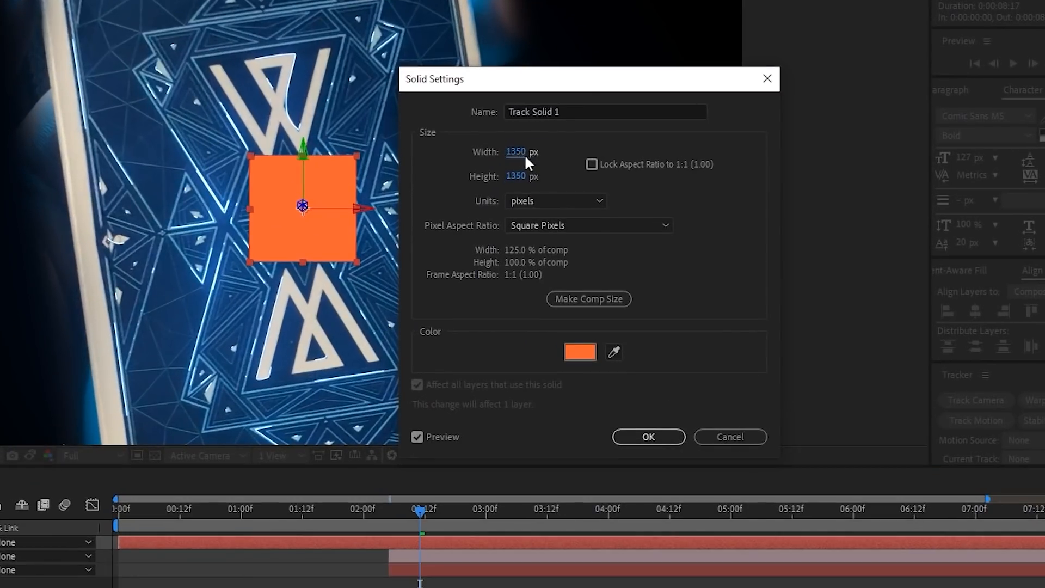
{"action": "left_click", "coordinate": [655, 199]}
{"action": "type", "text": "1080"}
{"action": "left_click", "coordinate": [713, 212]}
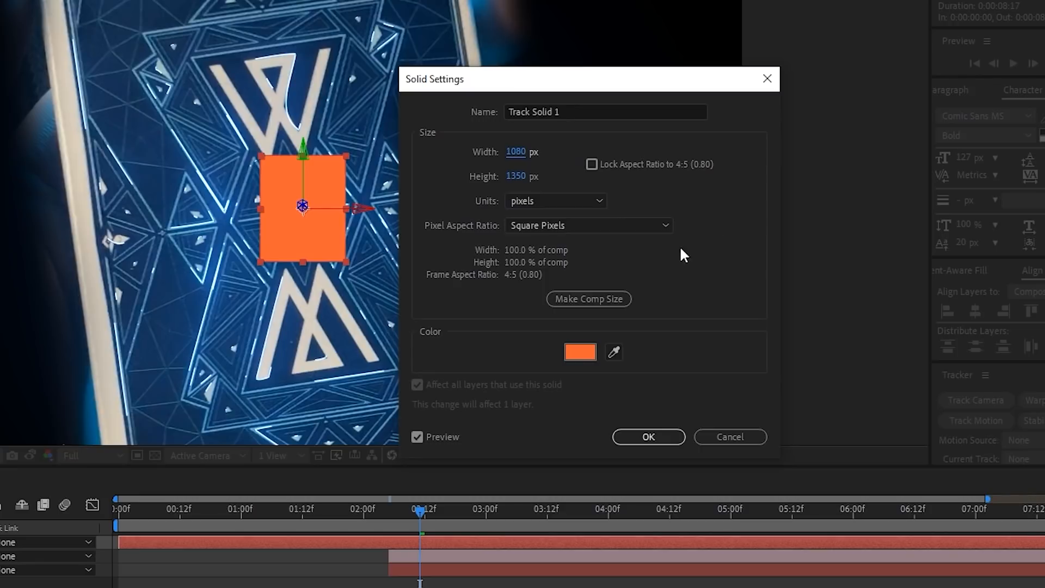
{"action": "left_click", "coordinate": [665, 437]}
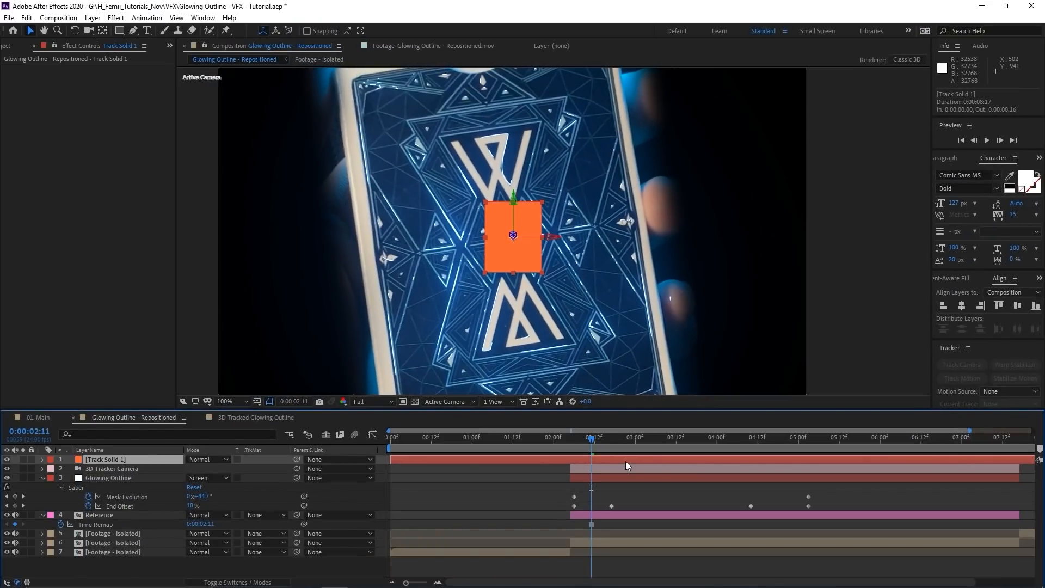
Pre-compose Track Solid 1 as "Glowing Outline Tracked", leaving all attributes in the current composition.
{"action": "key", "text": "ctrl+shift+c"}
{"action": "type", "text": "Glowing Outline Tracked"}
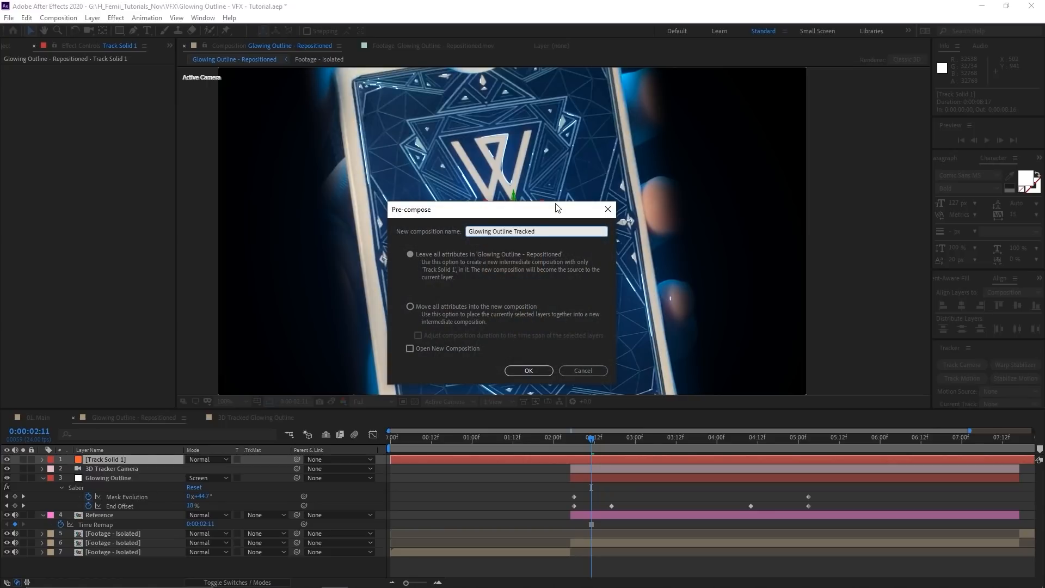
{"action": "left_click_drag", "start_coordinate": [555, 208], "coordinate": [595, 201]}
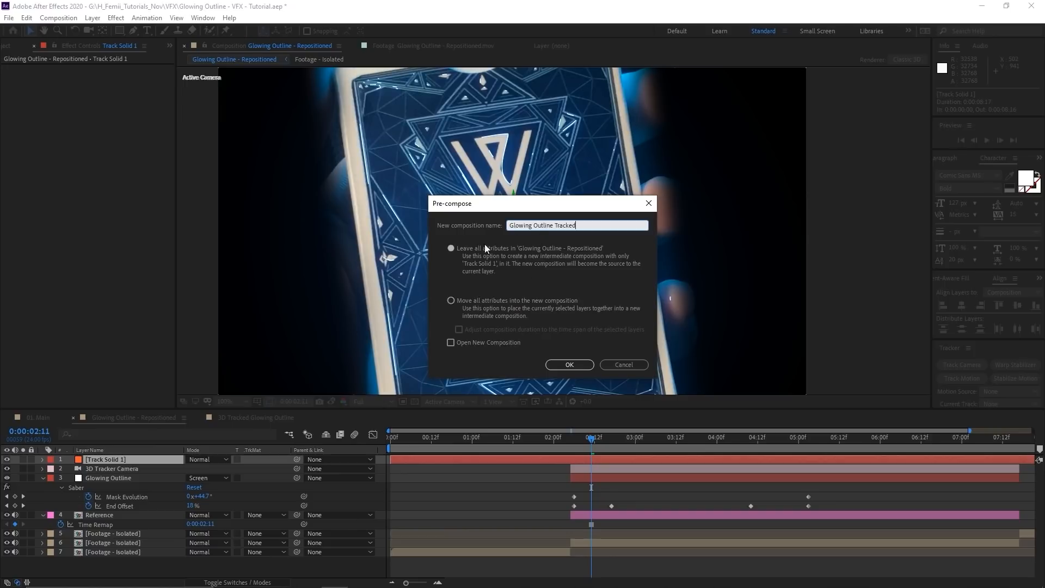
{"action": "left_click", "coordinate": [569, 365]}
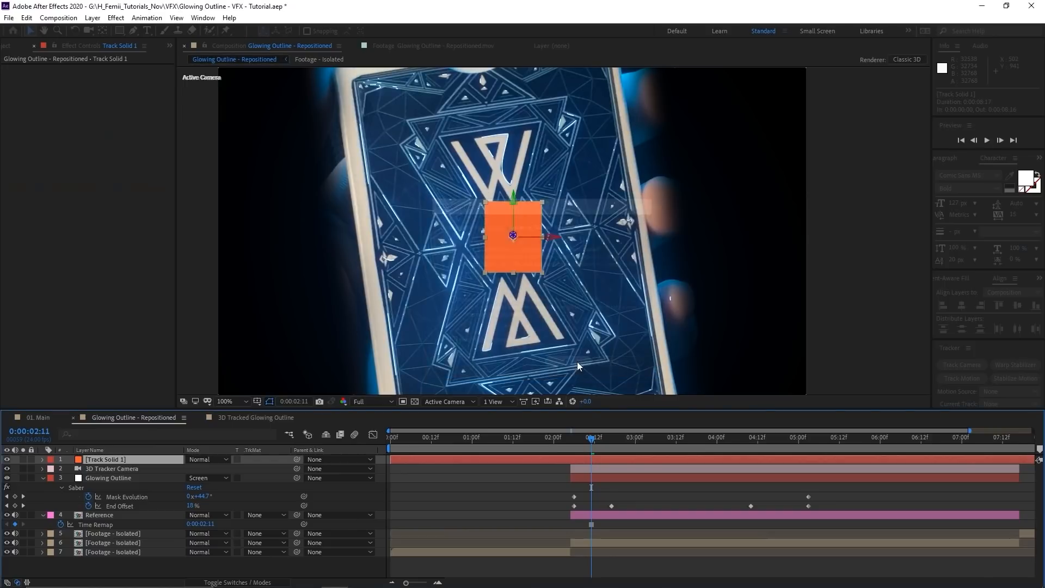
Cut the Glowing Outline layer and paste it into the Glowing Outline Tracked composition.
{"action": "left_click", "coordinate": [678, 478]}
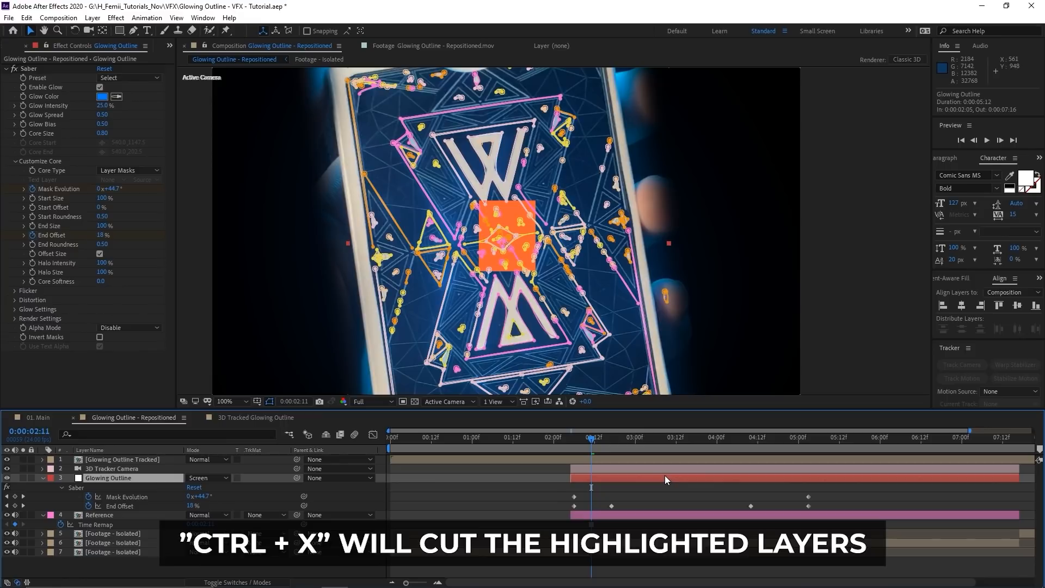
{"action": "key", "text": "ctrl+x"}
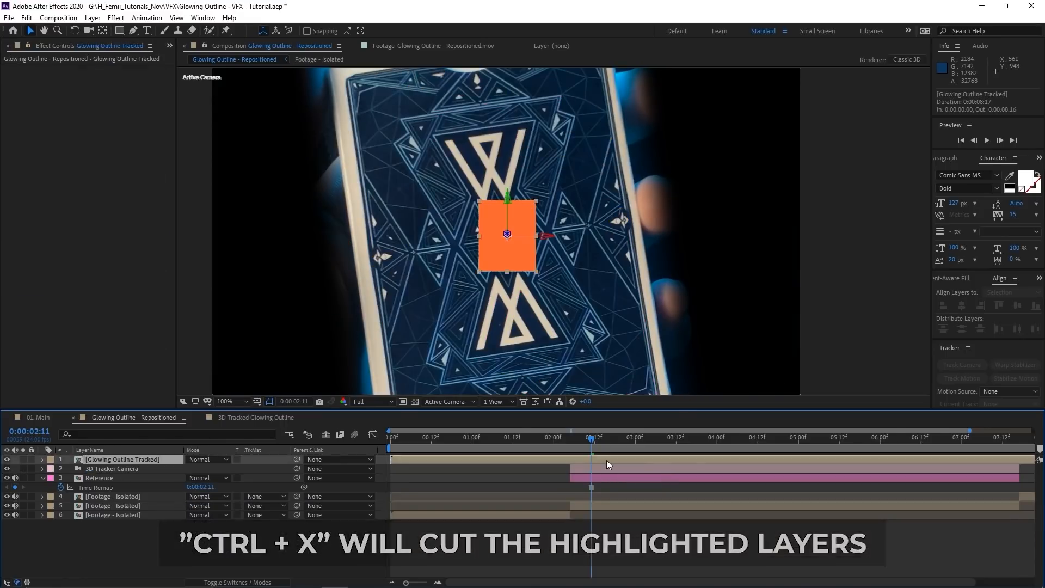
{"action": "double_click", "coordinate": [606, 459]}
{"action": "scroll", "coordinate": [603, 269], "scroll_direction": "down", "scroll_amount": 4}
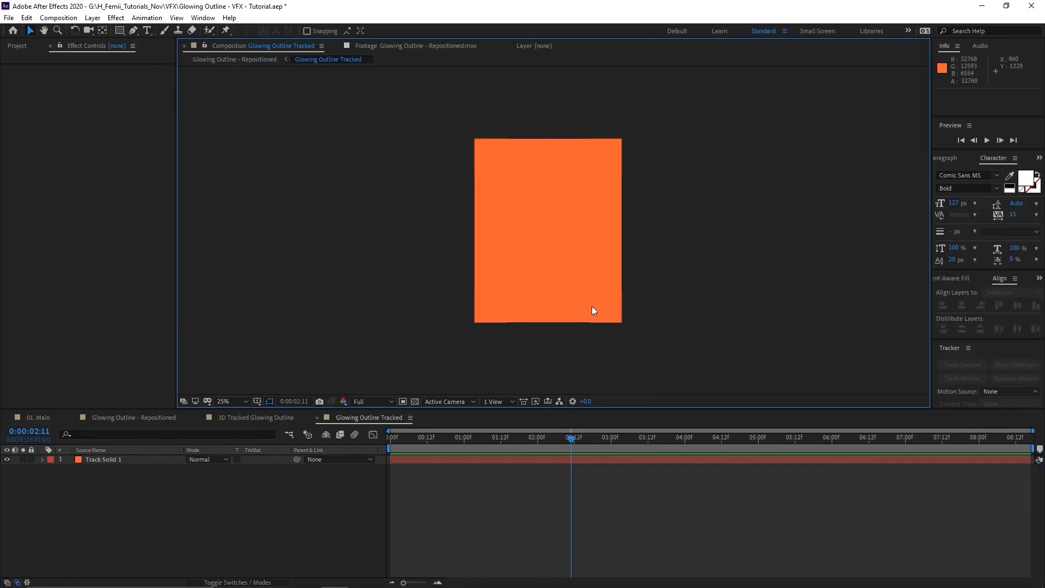
{"action": "key", "text": "ctrl+v"}
{"action": "scroll", "coordinate": [568, 226], "scroll_direction": "up", "scroll_amount": 2}
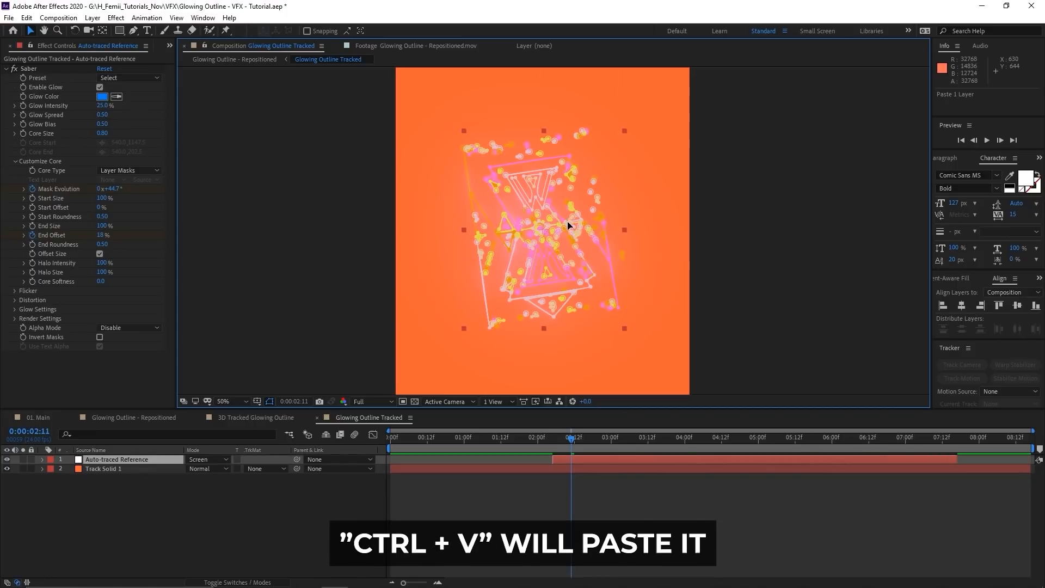
Hide the orange Track Solid 1 layer inside the Glowing Outline Tracked composition.
{"action": "left_click", "coordinate": [588, 513]}
{"action": "left_click", "coordinate": [6, 468]}
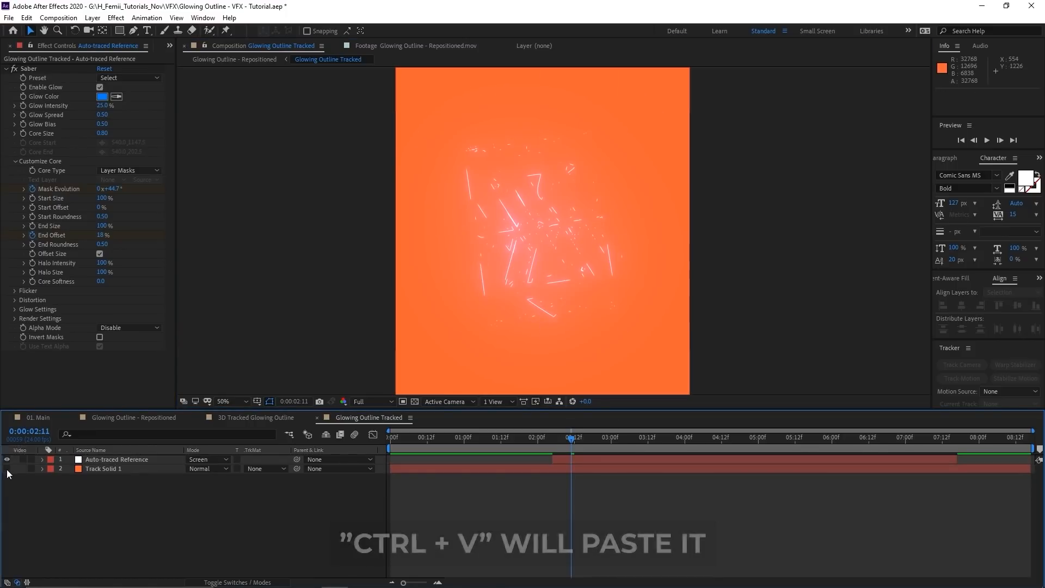
{"action": "mouse_move", "coordinate": [569, 448]}
{"action": "left_mouse_down"}
{"action": "mouse_move", "coordinate": [585, 448]}
{"action": "mouse_move", "coordinate": [571, 449]}
{"action": "left_mouse_up"}
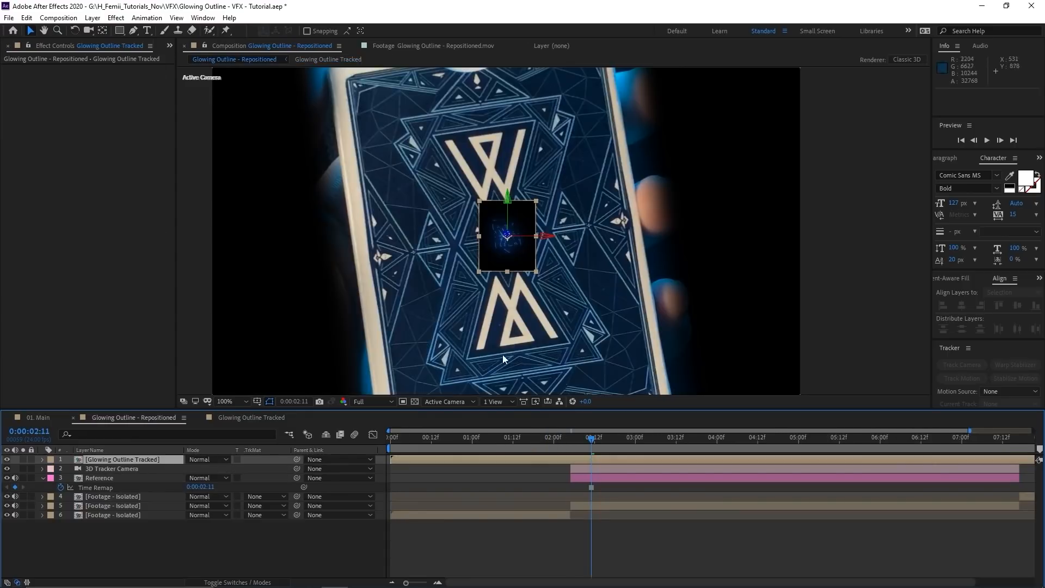
Scale the Glowing Outline Tracked layer up to 1034% over the card and set its blending mode to Screen.
{"action": "mouse_move", "coordinate": [531, 254]}
{"action": "left_mouse_down"}
{"action": "mouse_move", "coordinate": [424, 253]}
{"action": "mouse_move", "coordinate": [517, 254]}
{"action": "left_mouse_up"}
{"action": "scroll", "coordinate": [450, 248], "scroll_direction": "down", "scroll_amount": 1}
{"action": "scroll", "coordinate": [423, 253], "scroll_direction": "up", "scroll_amount": 1}
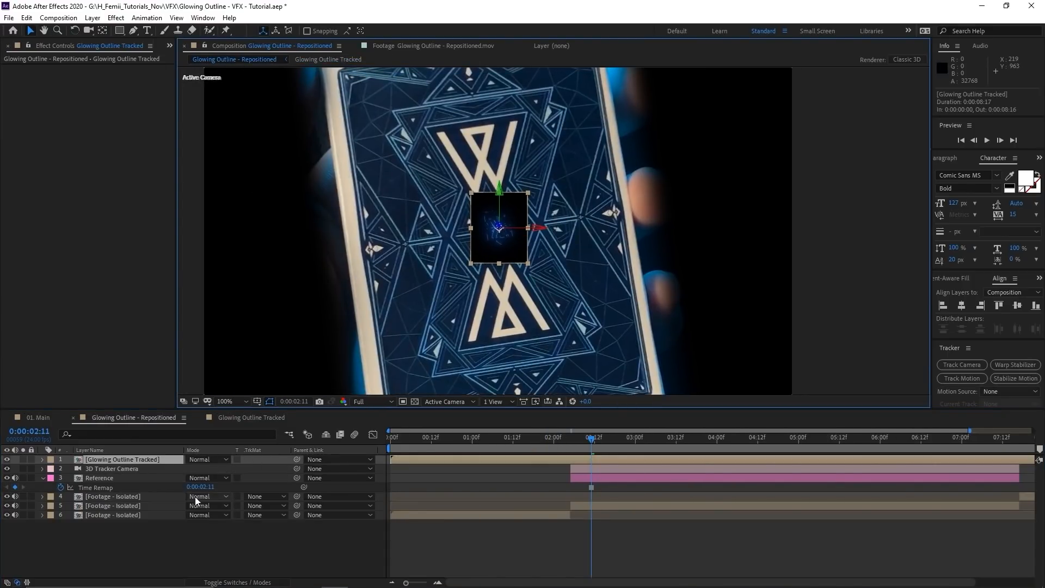
{"action": "key", "text": "s"}
{"action": "left_click_drag", "start_coordinate": [207, 473], "coordinate": [589, 472]}
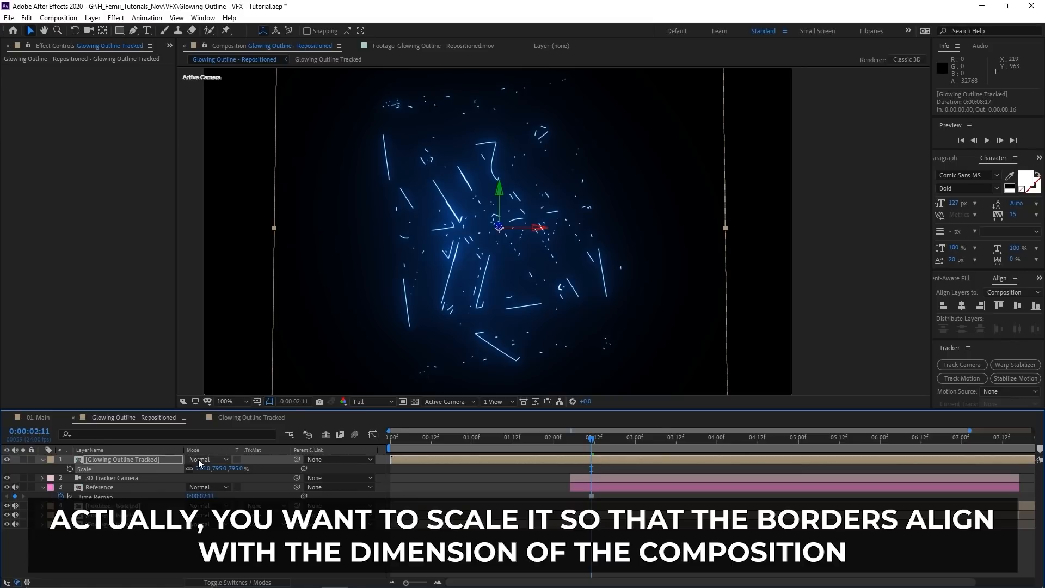
{"action": "left_click", "coordinate": [201, 463]}
{"action": "left_click", "coordinate": [285, 253]}
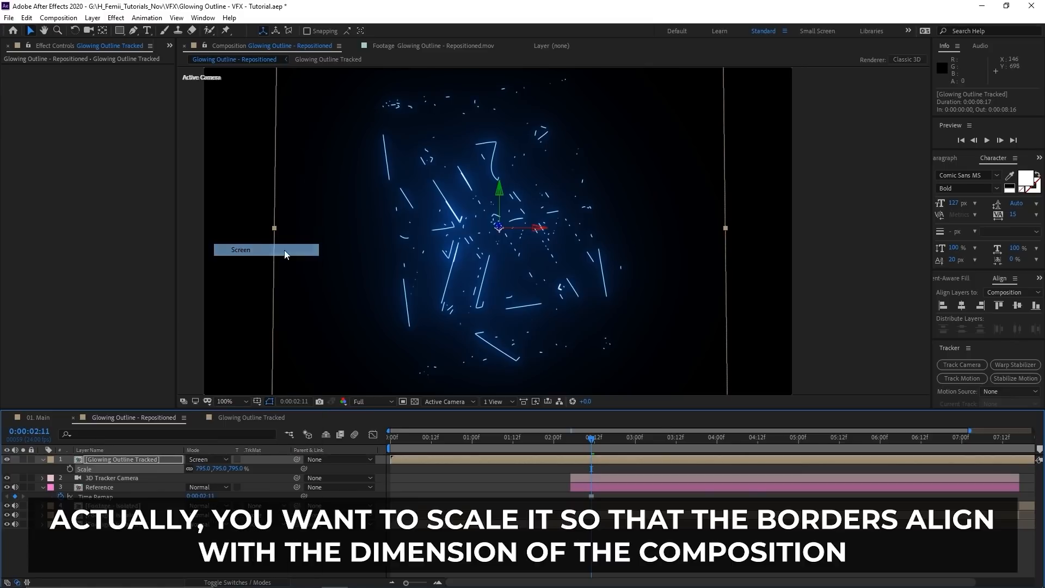
{"action": "left_click_drag", "start_coordinate": [517, 332], "coordinate": [503, 329]}
{"action": "left_click_drag", "start_coordinate": [202, 468], "coordinate": [217, 468]}
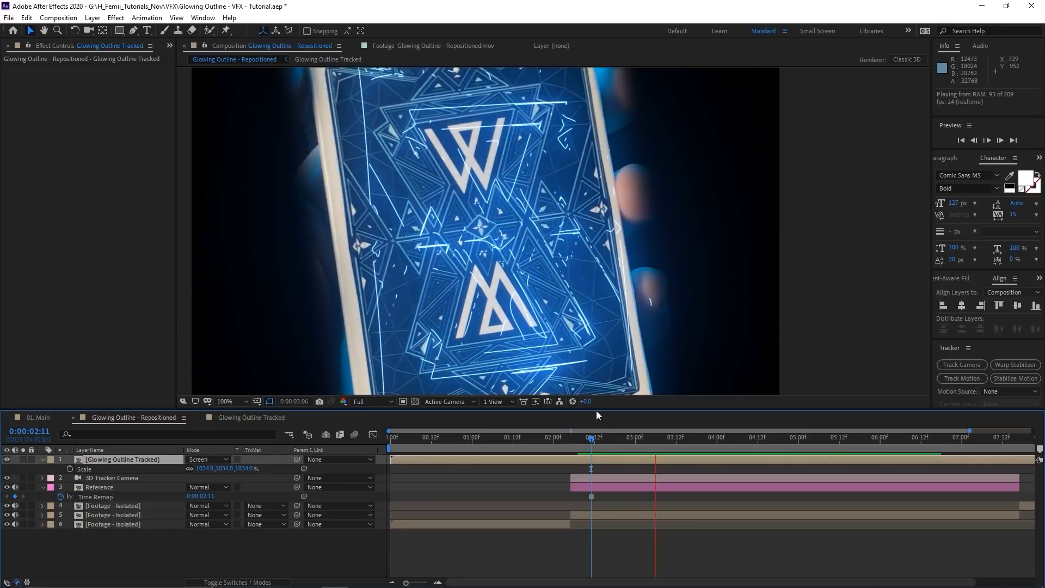
Delete the Reference layer from the Glowing Outline - Repositioned composition.
{"action": "left_click", "coordinate": [605, 437]}
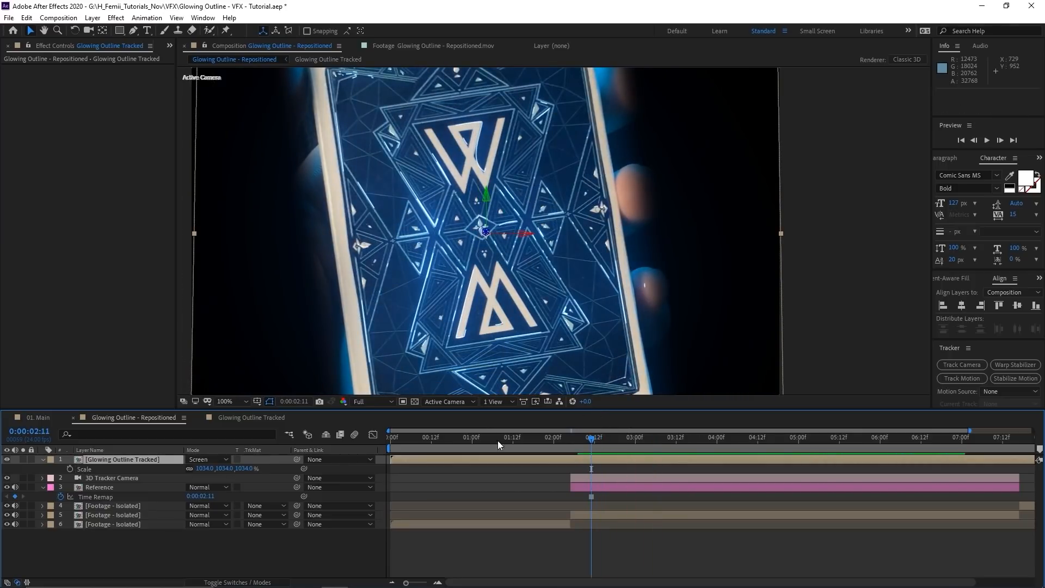
{"action": "left_click", "coordinate": [108, 486]}
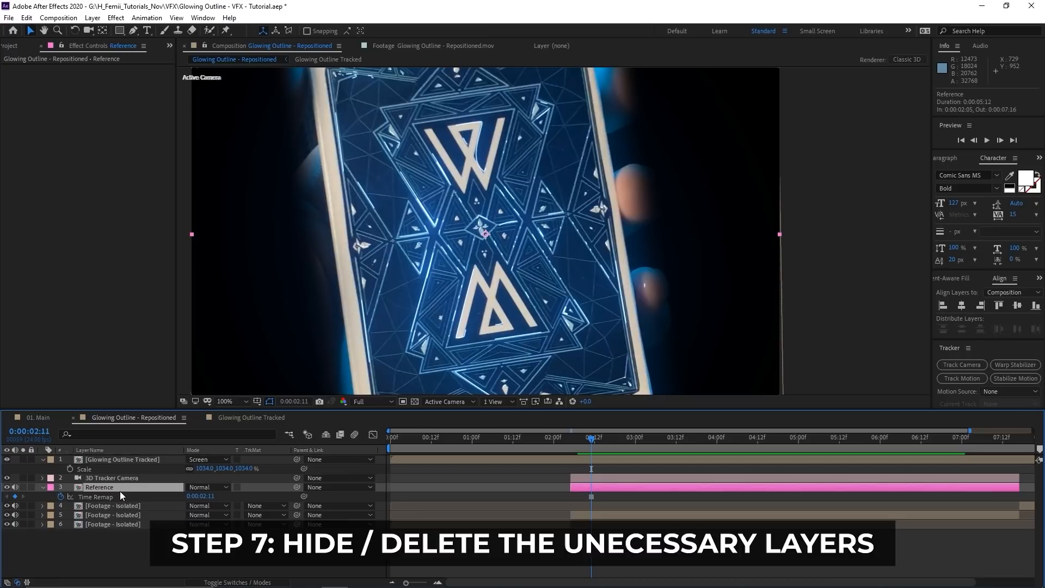
{"action": "key", "text": "Delete"}
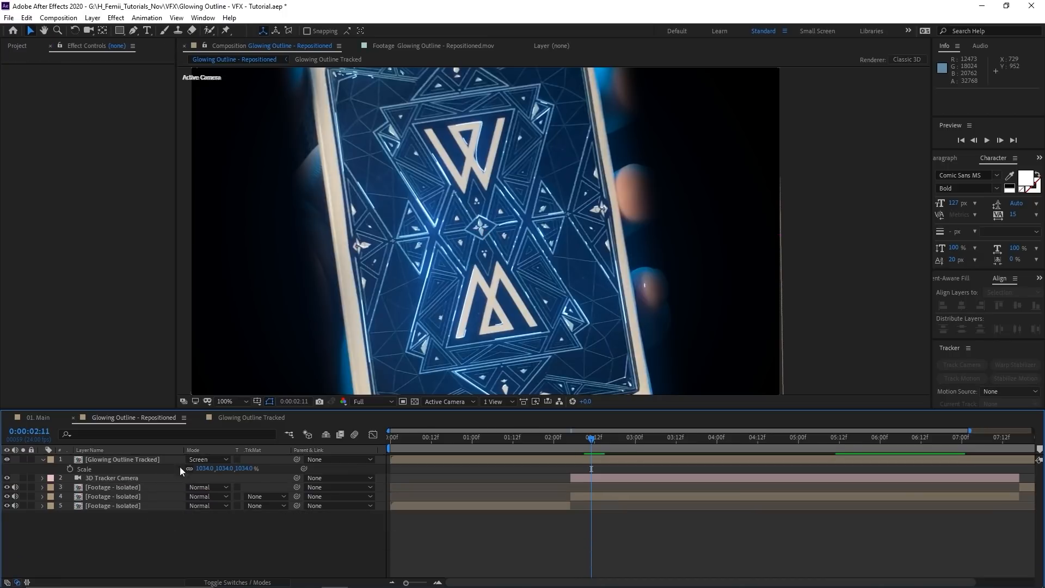
Hide the Black Solid 1 layer inside the Footage - Isolated pre-composition so the full hand and background show.
{"action": "double_click", "coordinate": [129, 496]}
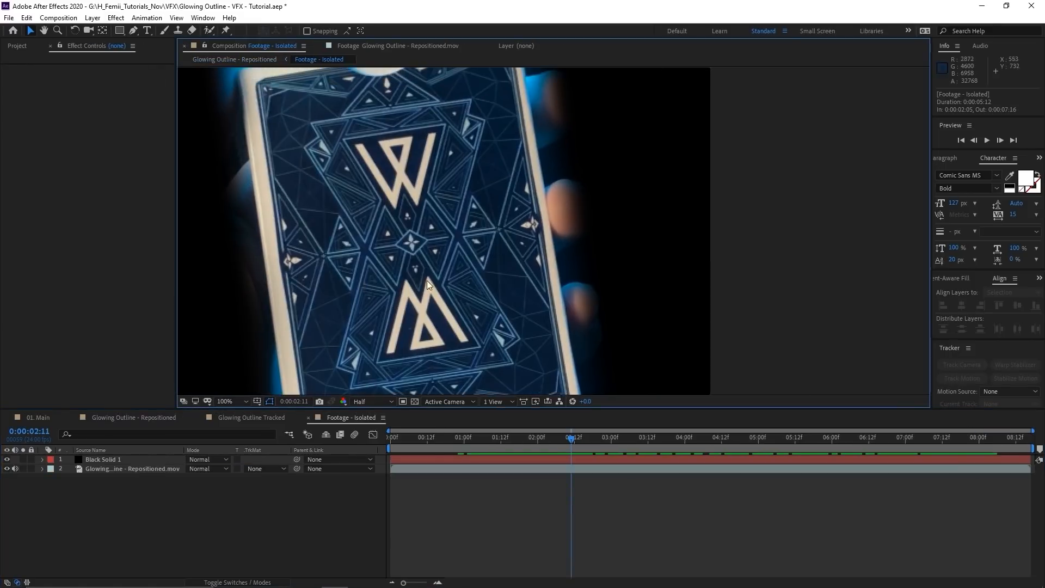
{"action": "left_click", "coordinate": [111, 460]}
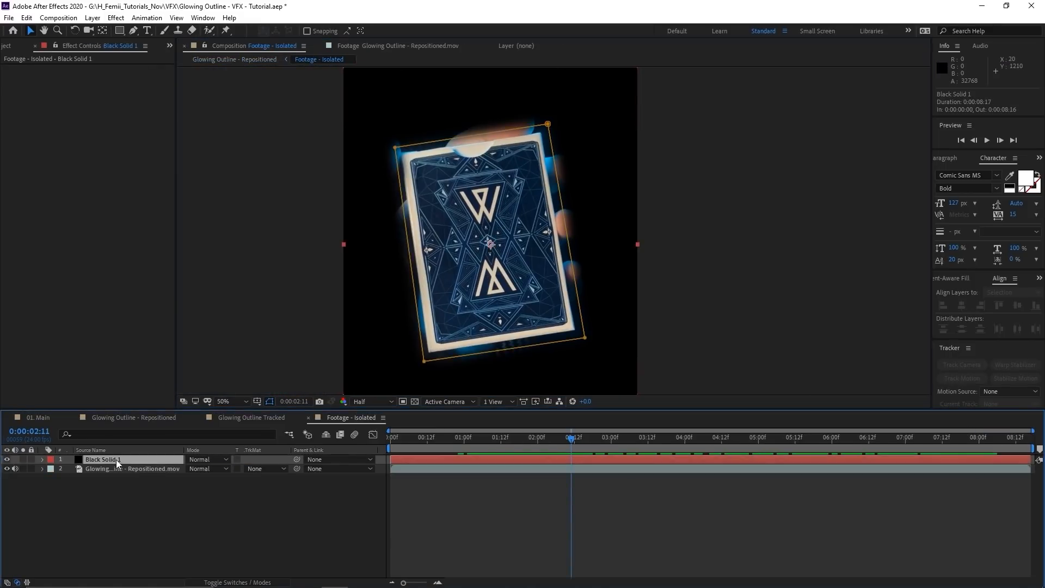
{"action": "left_click", "coordinate": [7, 459]}
{"action": "left_click", "coordinate": [237, 510]}
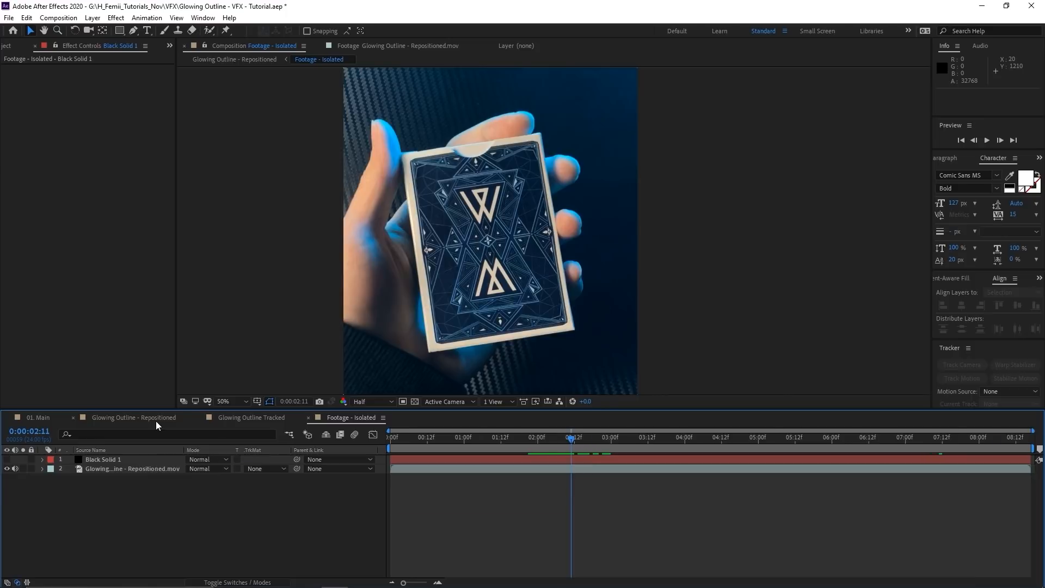
Play back the Glowing Outline - Repositioned composition from 0:00:02:05 to check the tracked glow on the card.
{"action": "left_click", "coordinate": [156, 419]}
{"action": "scroll", "coordinate": [468, 299], "scroll_direction": "down", "scroll_amount": 2}
{"action": "left_click", "coordinate": [570, 445]}
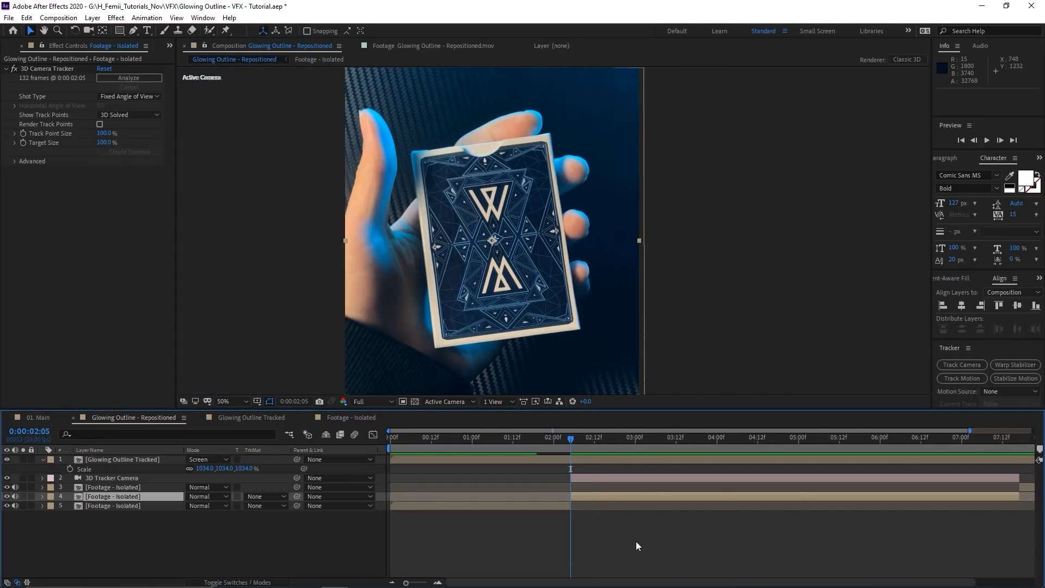
{"action": "key", "text": "space"}
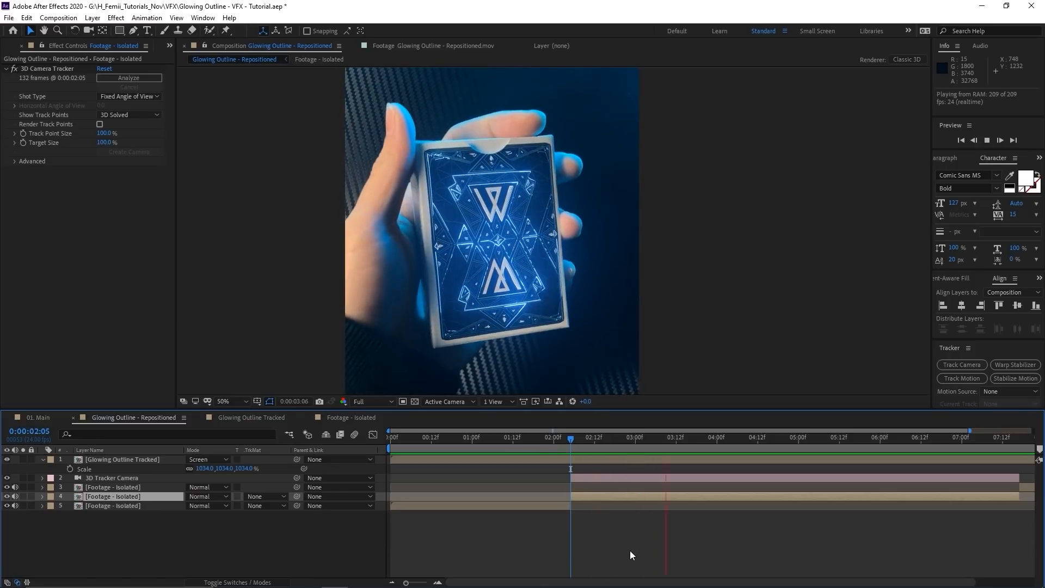
{"action": "key", "text": "space"}
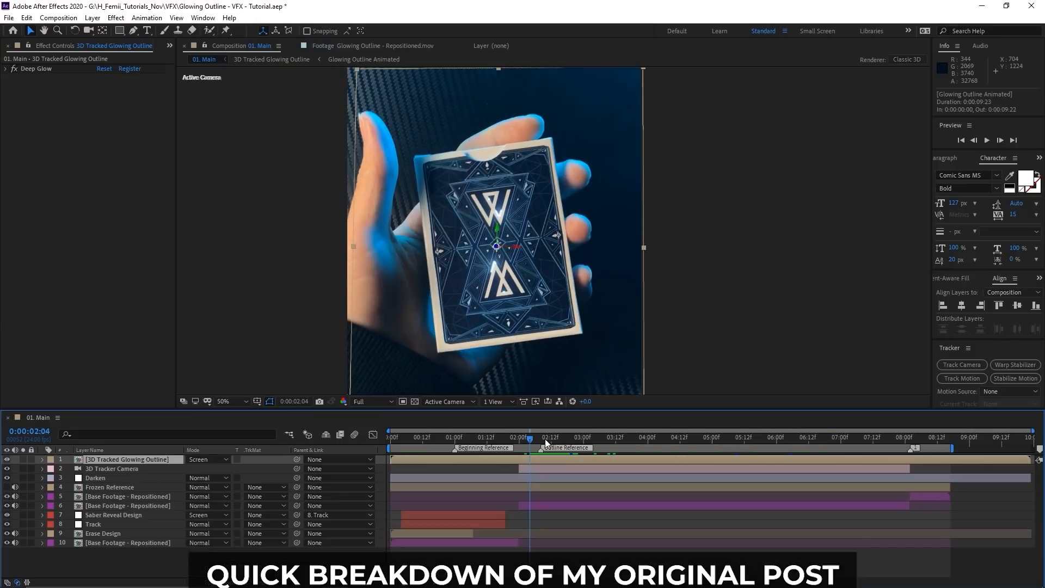
Examine the glowing card design close up at 0:00:02:18 in the original project's 01. Main composition.
{"action": "left_click_drag", "start_coordinate": [544, 439], "coordinate": [567, 447]}
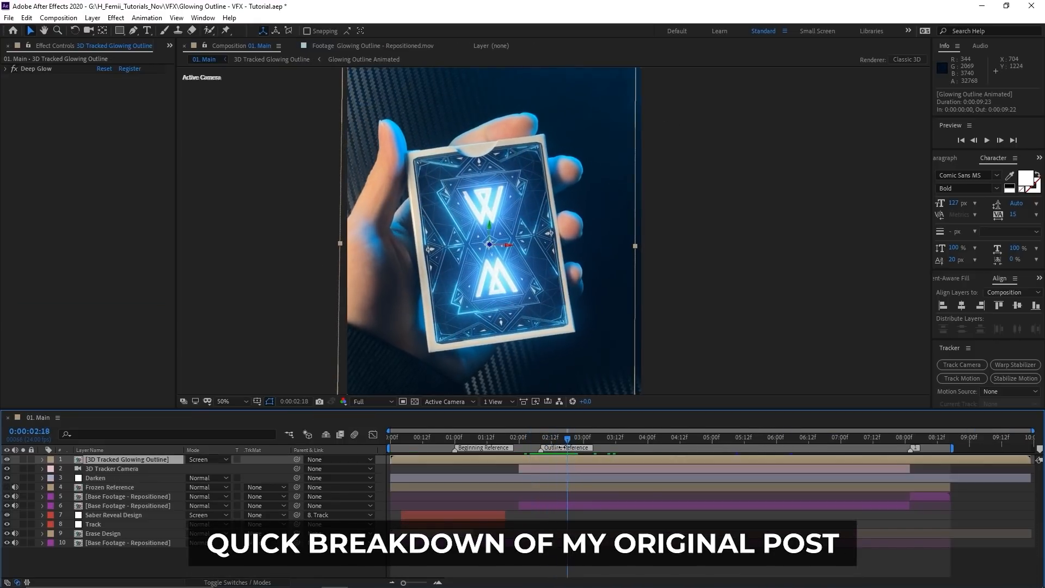
{"action": "scroll", "coordinate": [510, 253], "scroll_direction": "up", "scroll_amount": 2}
{"action": "key", "text": "v"}
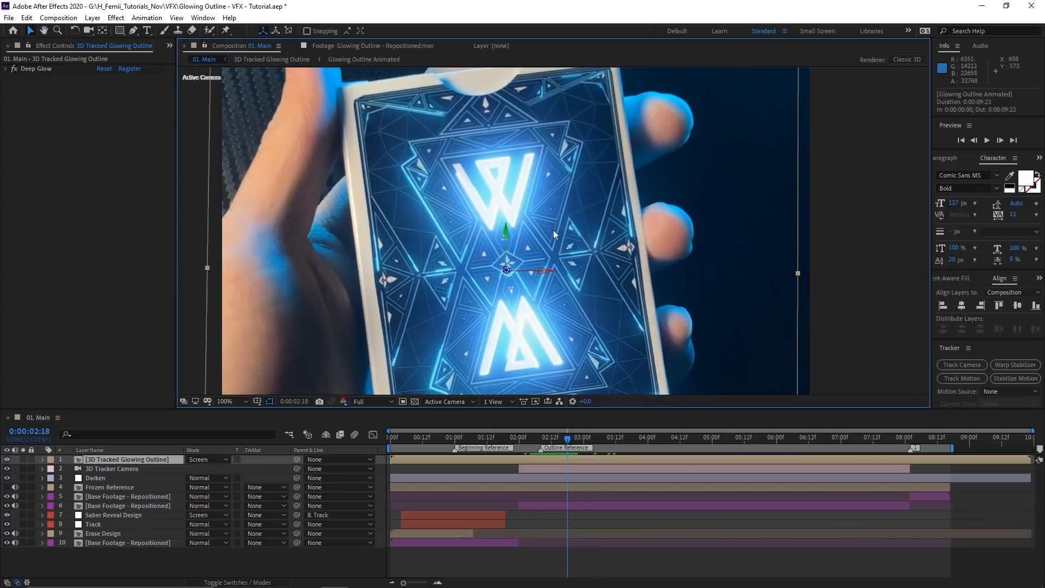
Open the nested Glowing Outline Animated composition through 3D Tracked Glowing Outline and select the layers from Saber - W to Saber - Outlines.
{"action": "double_click", "coordinate": [553, 459]}
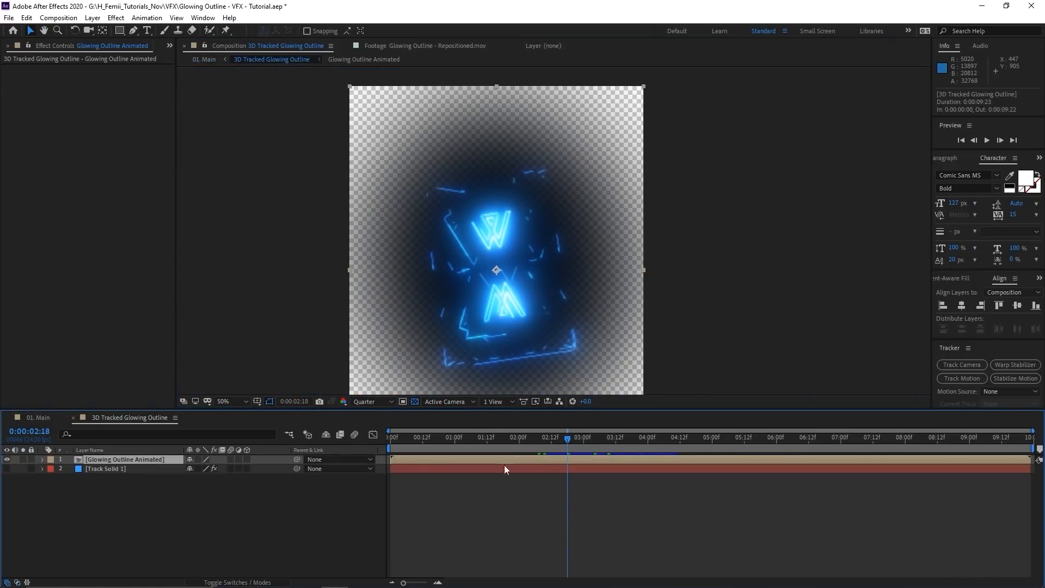
{"action": "double_click", "coordinate": [538, 459]}
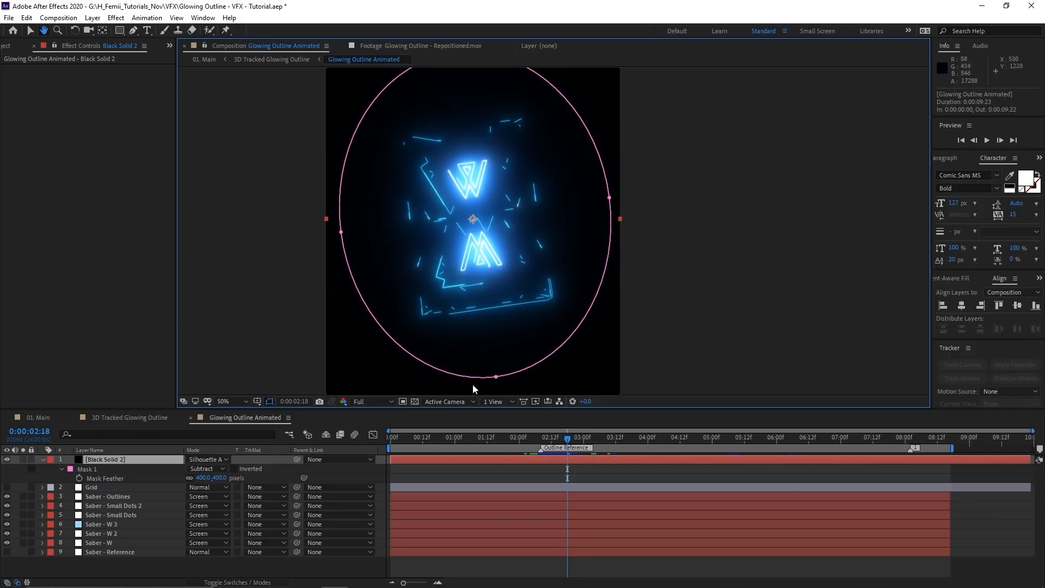
{"action": "scroll", "coordinate": [528, 309], "scroll_direction": "up", "scroll_amount": 1}
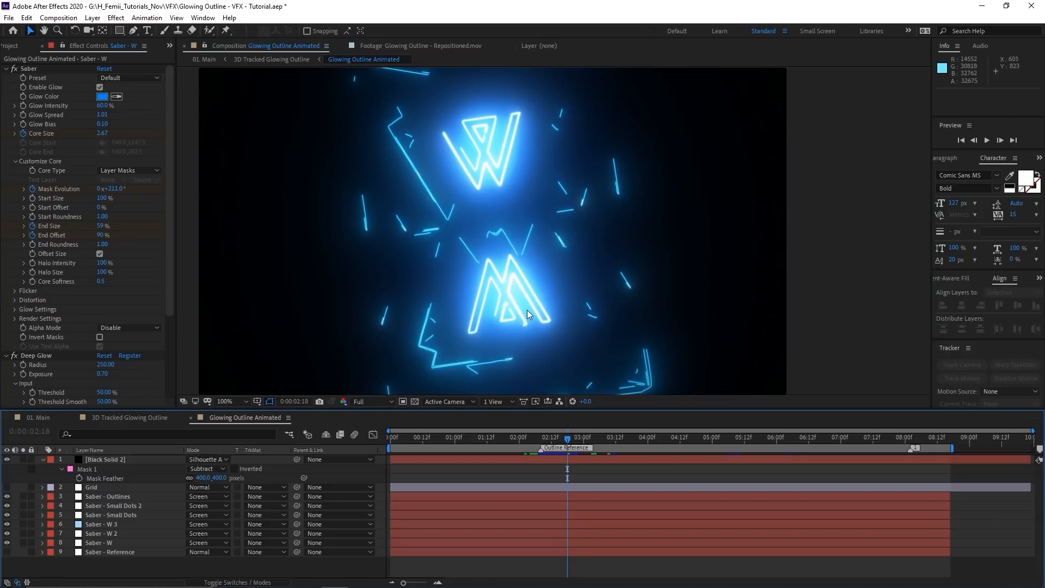
{"action": "left_click", "coordinate": [106, 543]}
{"action": "left_click", "coordinate": [106, 497], "text": "shift"}
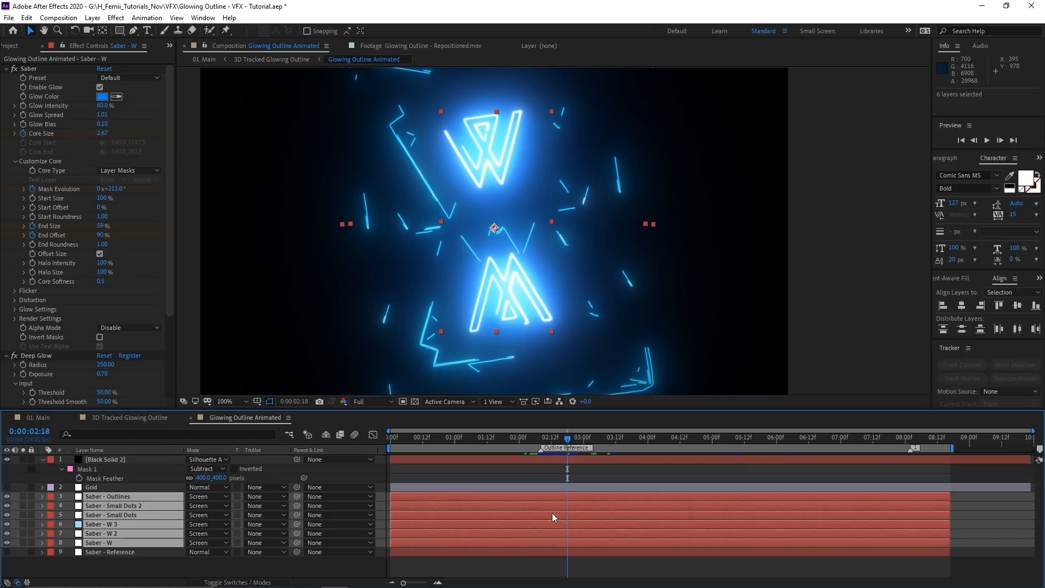
Inspect the Darken layer's Curves effect and the 3D Tracked Glowing Outline layer's Deep Glow effect in 01. Main, around 0:00:02:15.
{"action": "mouse_move", "coordinate": [567, 437]}
{"action": "left_mouse_down"}
{"action": "mouse_move", "coordinate": [534, 438]}
{"action": "mouse_move", "coordinate": [561, 438]}
{"action": "left_mouse_up"}
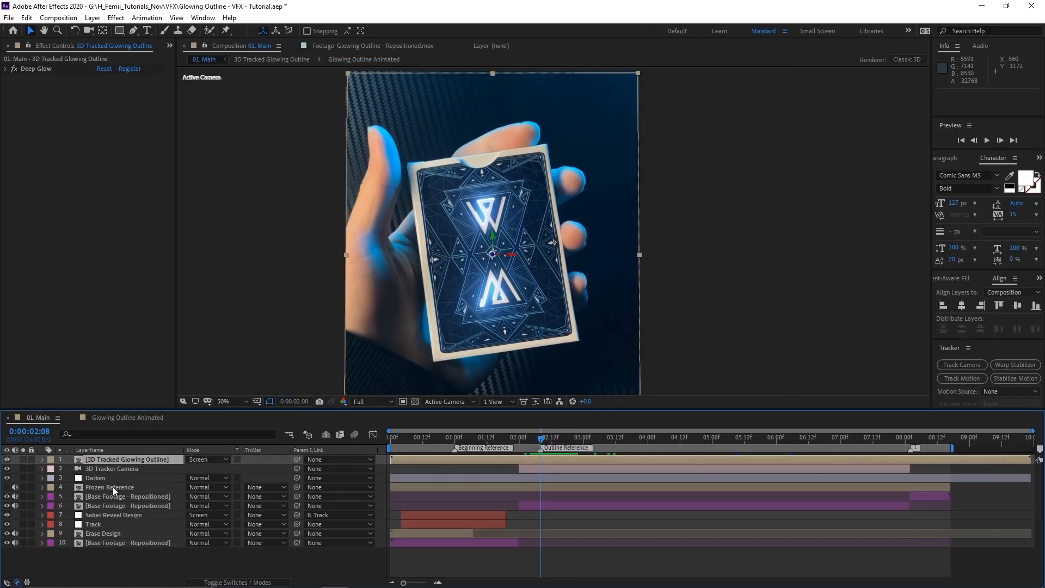
{"action": "left_click", "coordinate": [25, 479]}
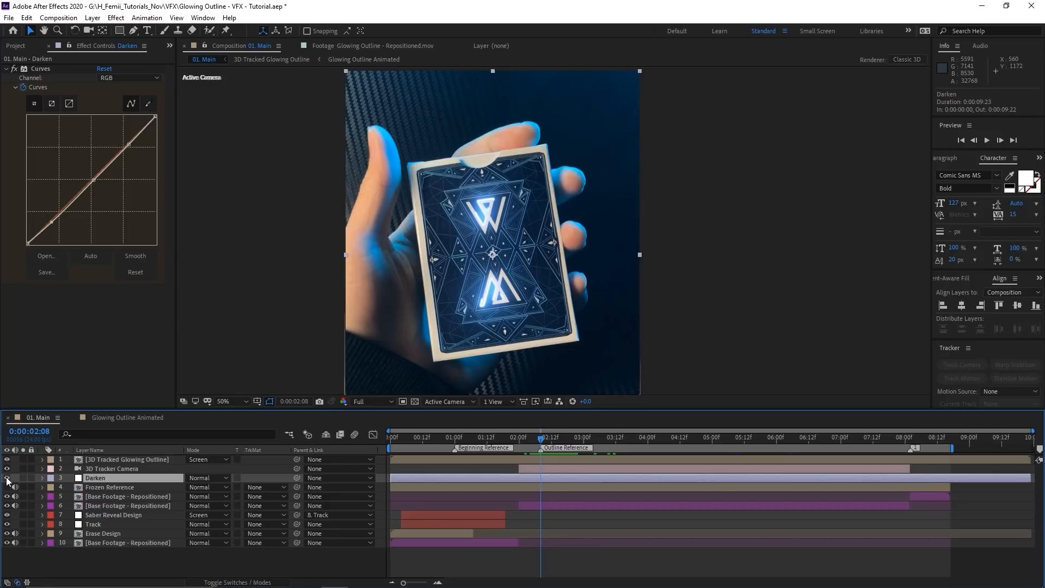
{"action": "left_click_drag", "start_coordinate": [548, 440], "coordinate": [559, 438]}
{"action": "left_click", "coordinate": [556, 462]}
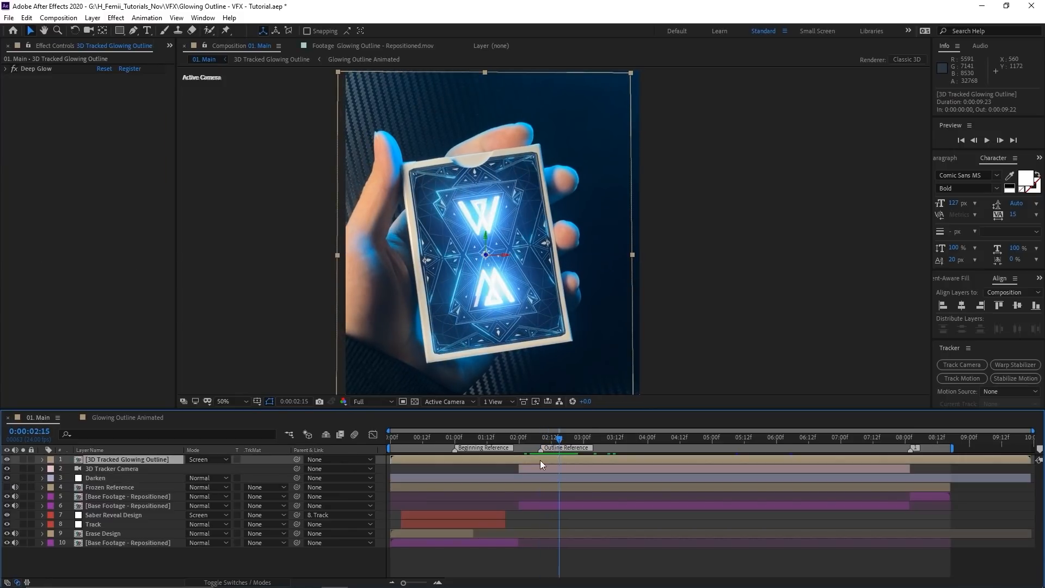
{"action": "left_click", "coordinate": [48, 71]}
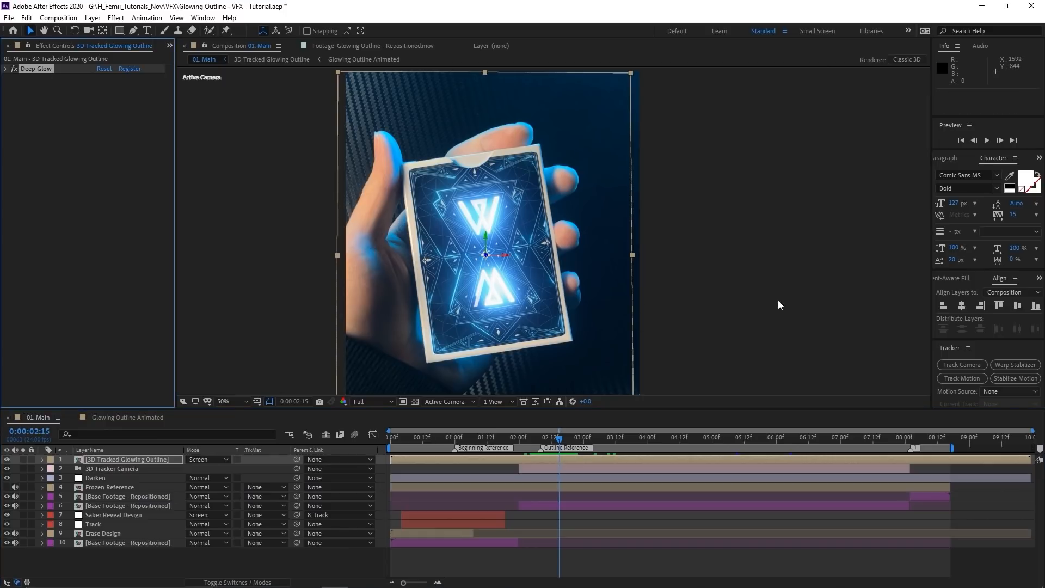